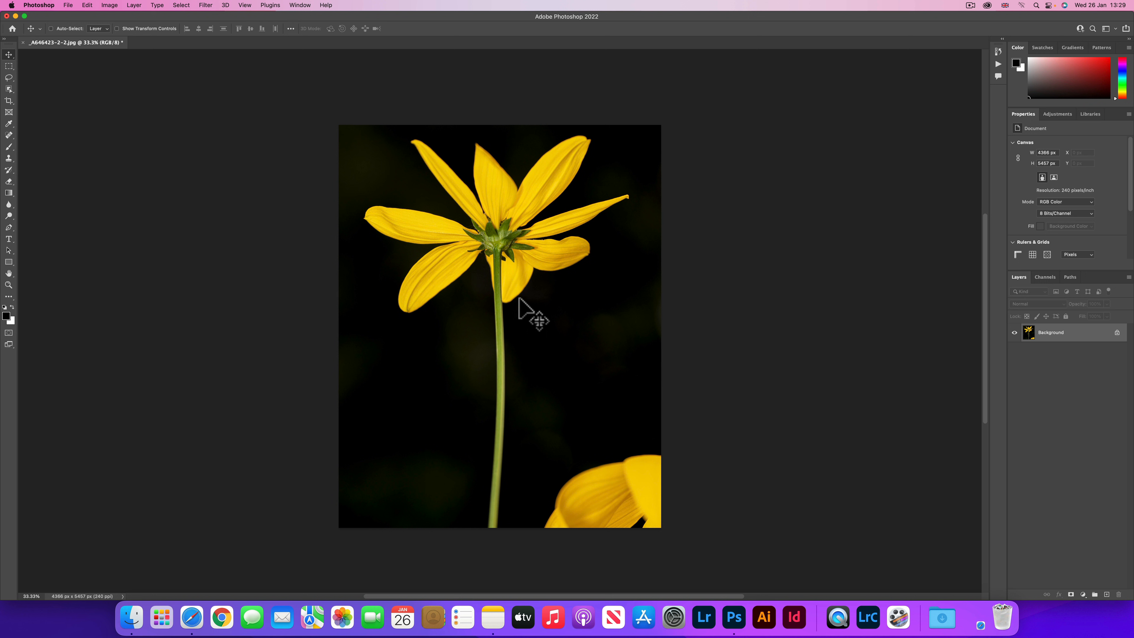
Step: Select the main flower and stem automatically with Select Subject and copy the selection to a new layer
key("w")
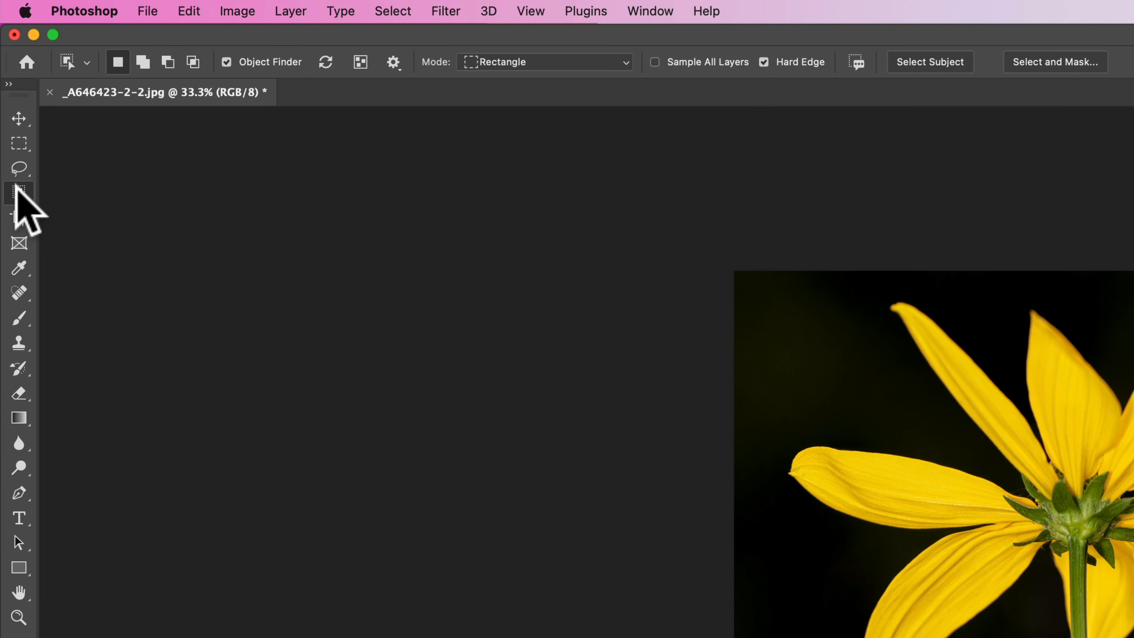
right_click(8, 88)
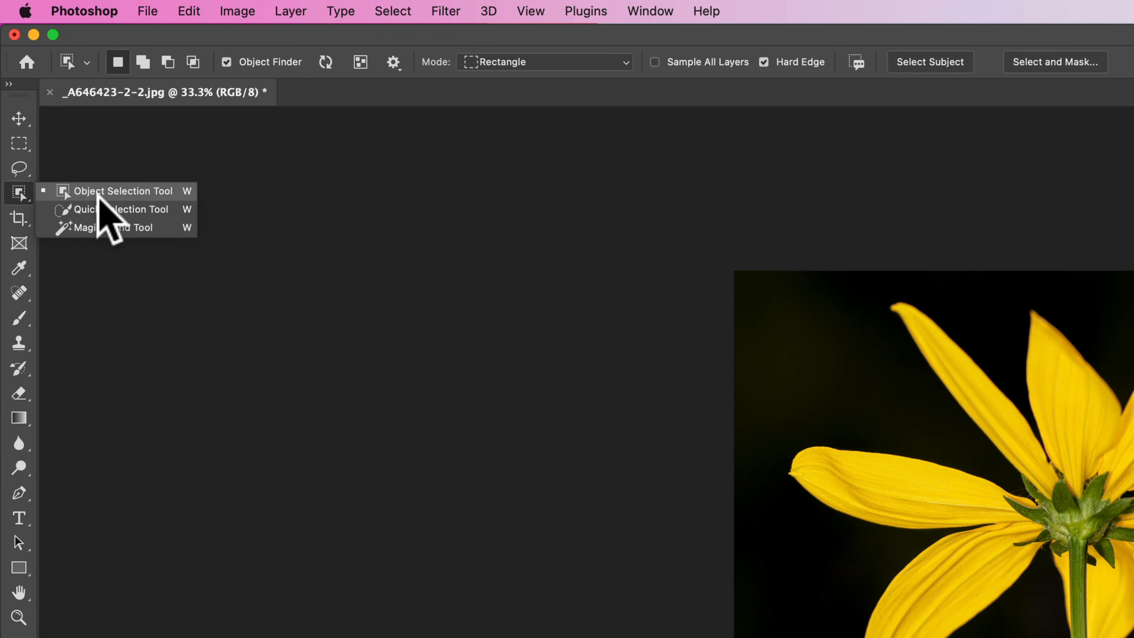
left_click(134, 192)
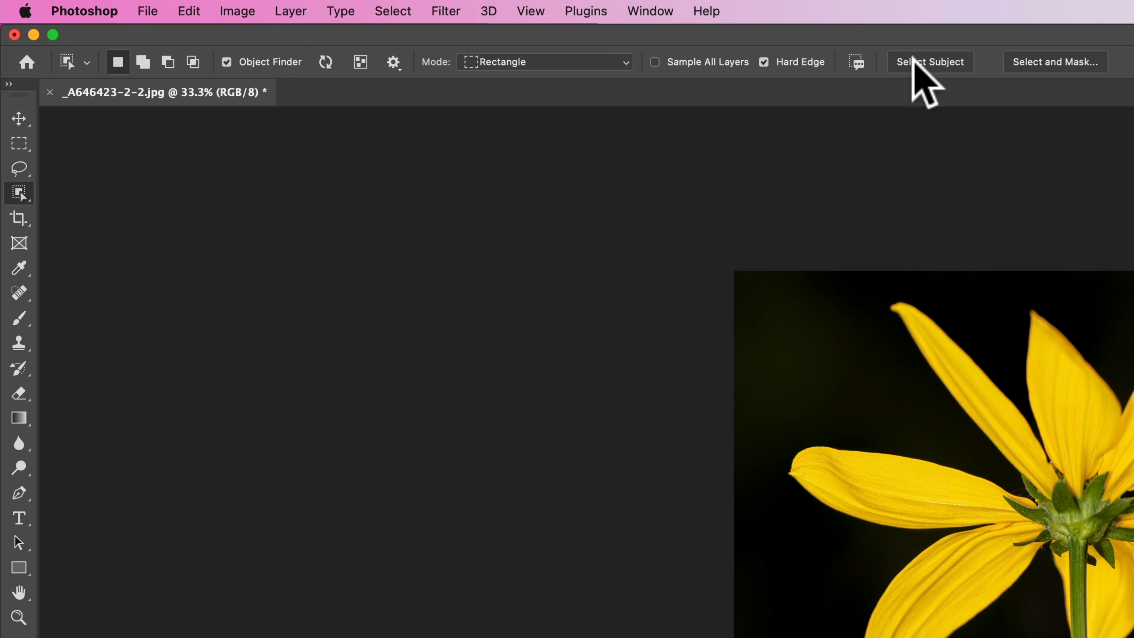
left_click(934, 58)
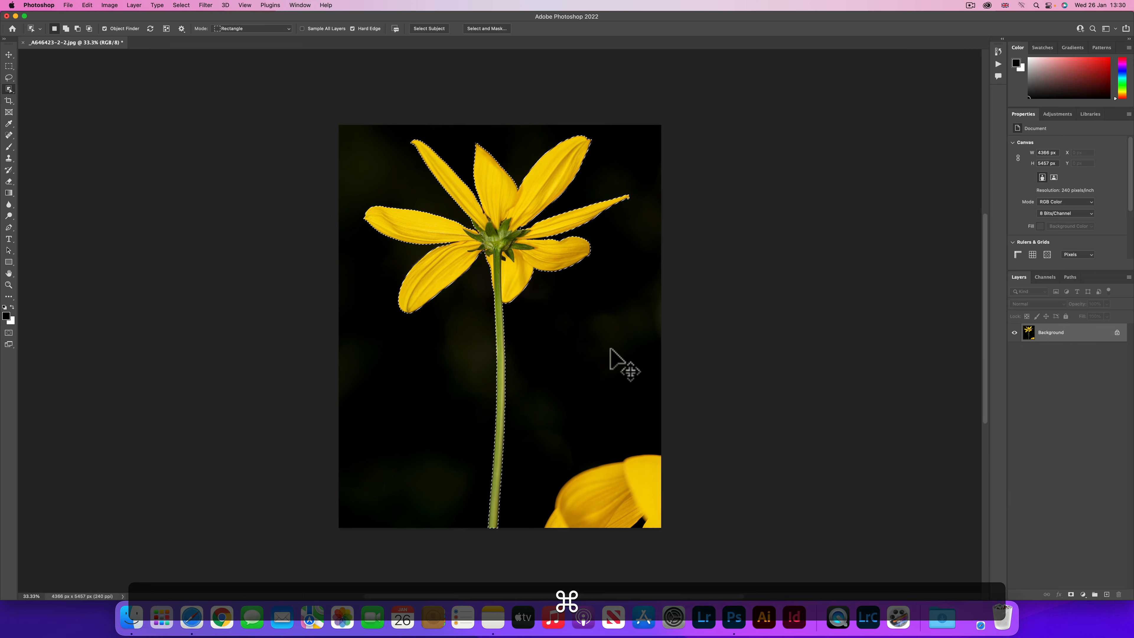
key("super+j")
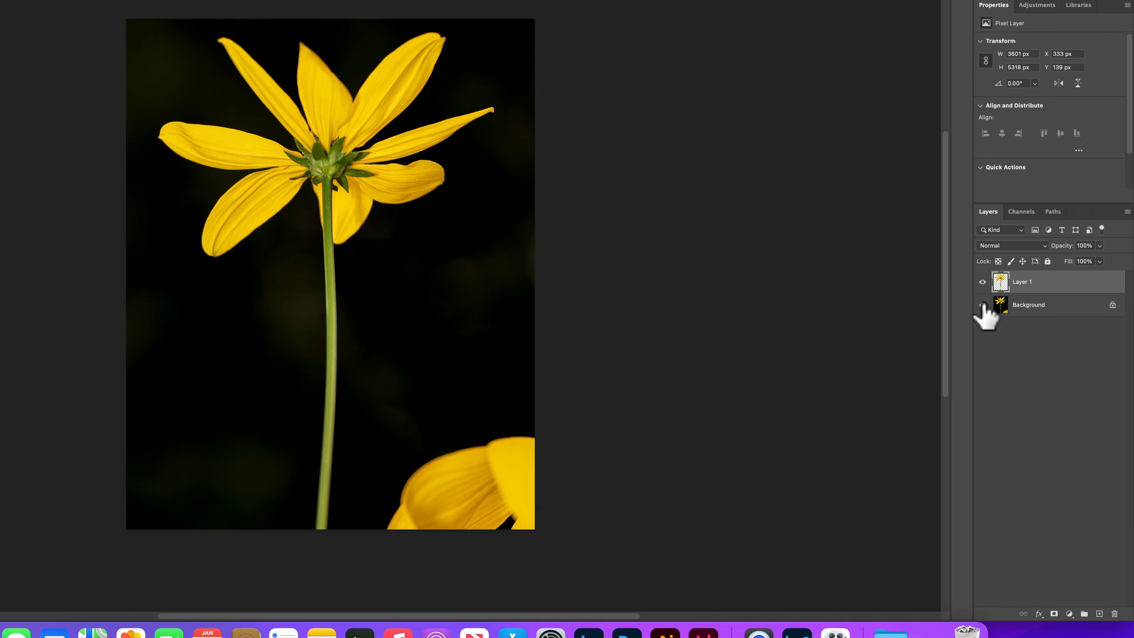
Step: Check the flower cut-out by toggling the visibility of the Background and Layer 1, leaving both layers shown
left_click(1014, 350)
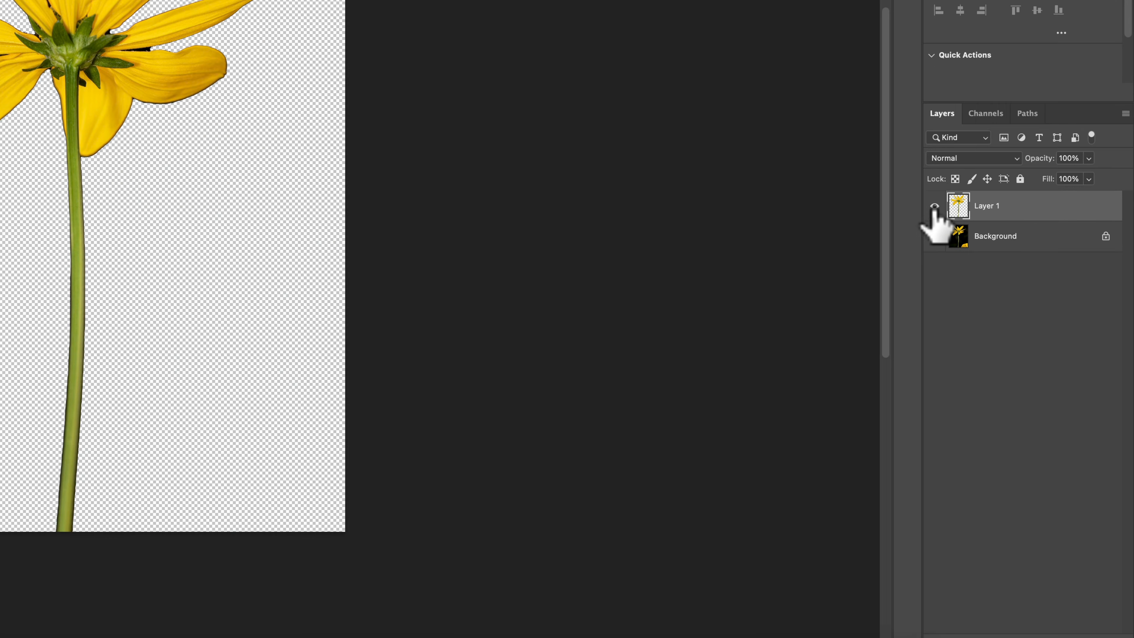
left_click(1014, 332)
left_click(1014, 332)
left_click(933, 236)
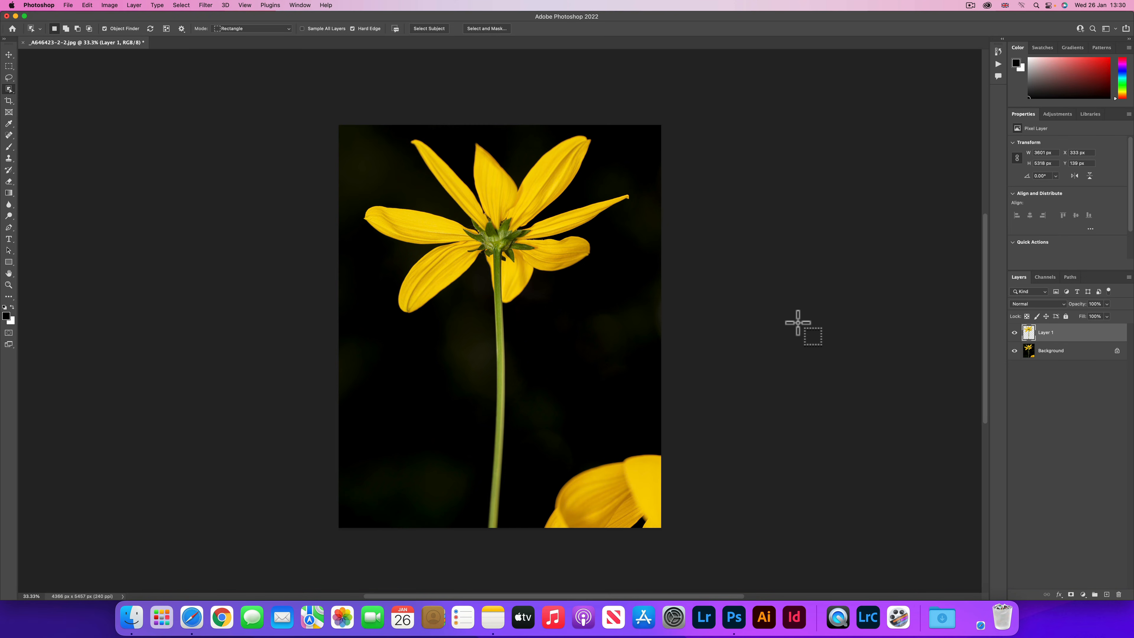
Step: Activate the Move tool and set up a new document 20 by 20 inches at 300 pixels/inch
key("v")
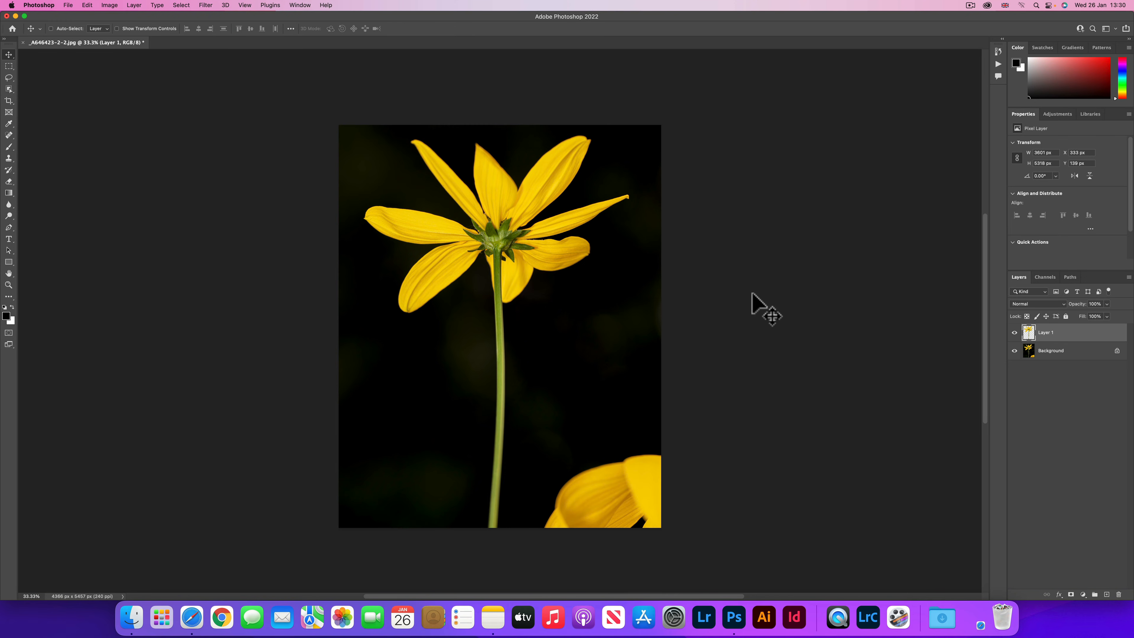
key("super+n")
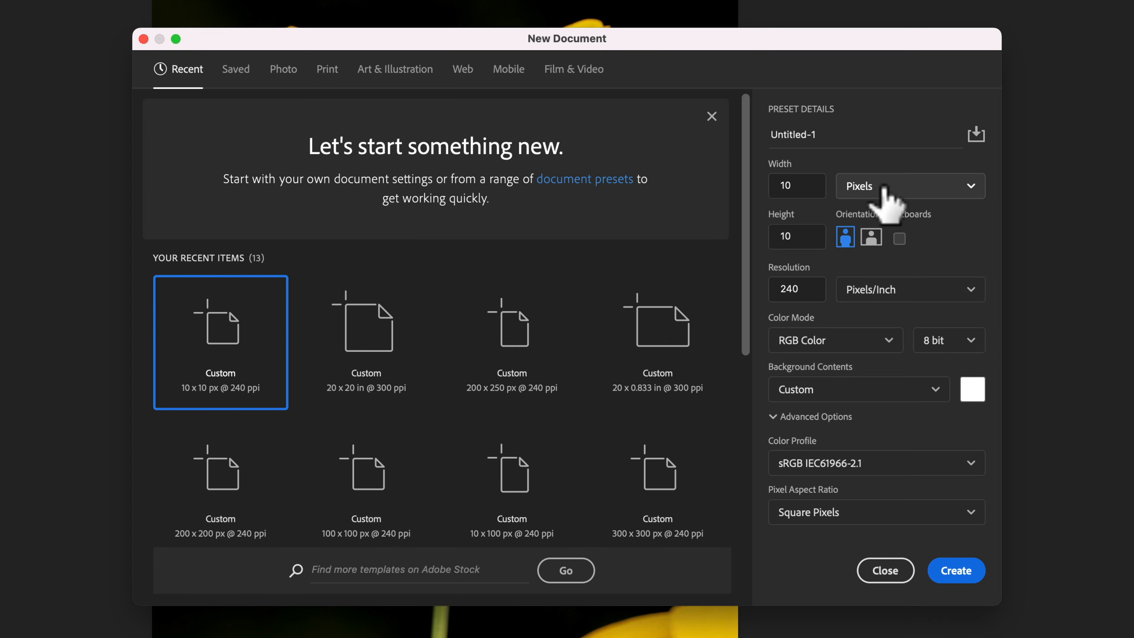
left_click(754, 227)
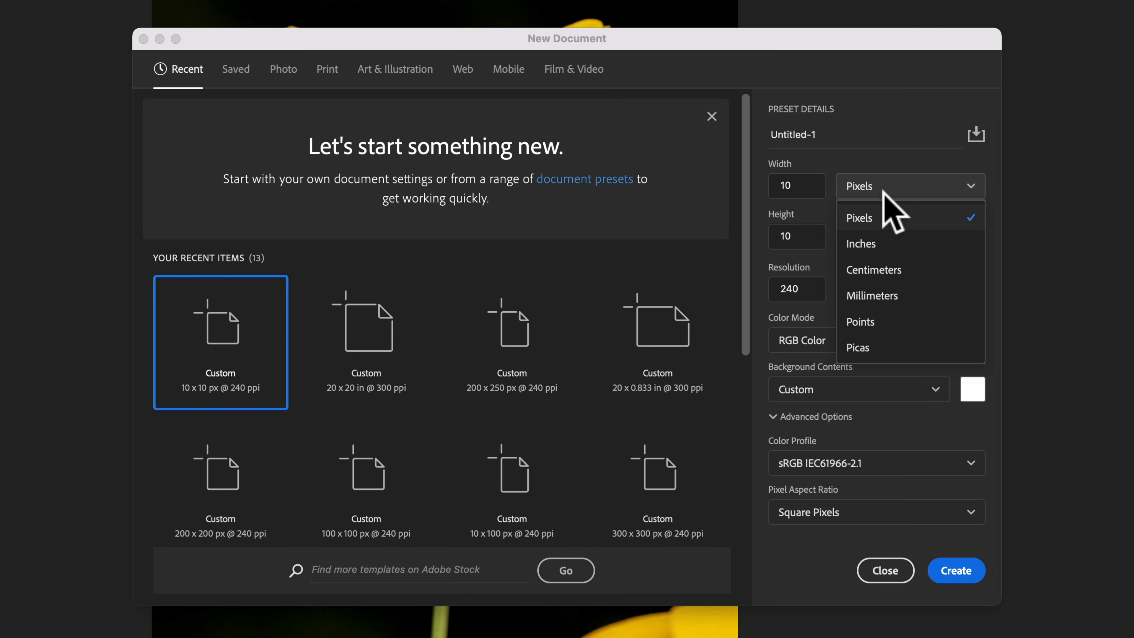
left_click(875, 244)
left_click_drag(815, 183, 755, 181)
key("Tab")
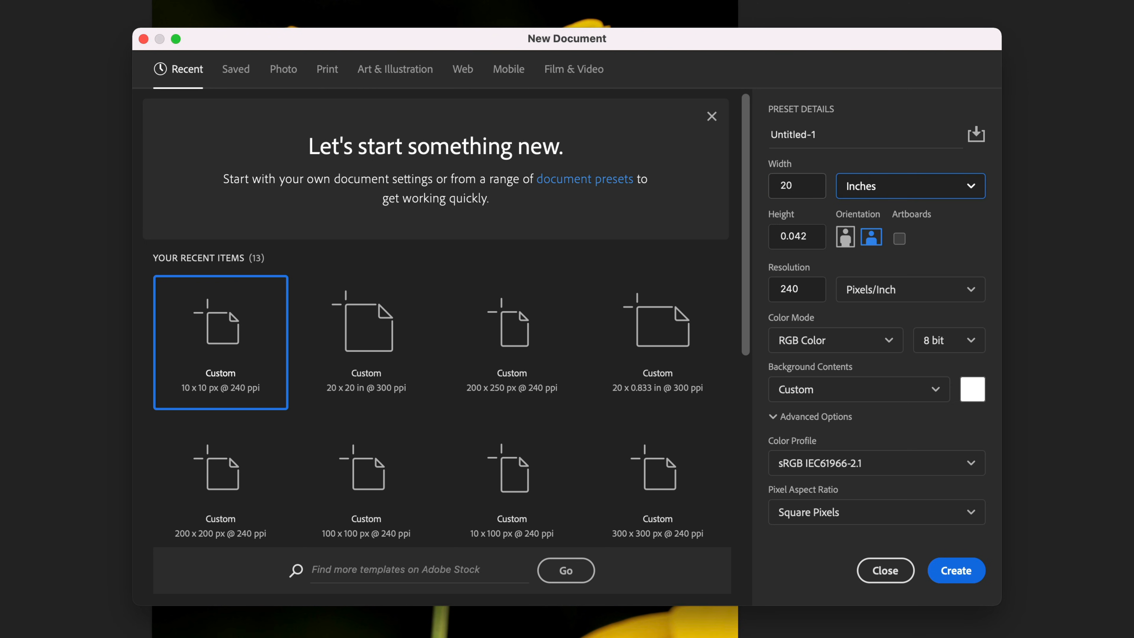
type("20")
key("Tab")
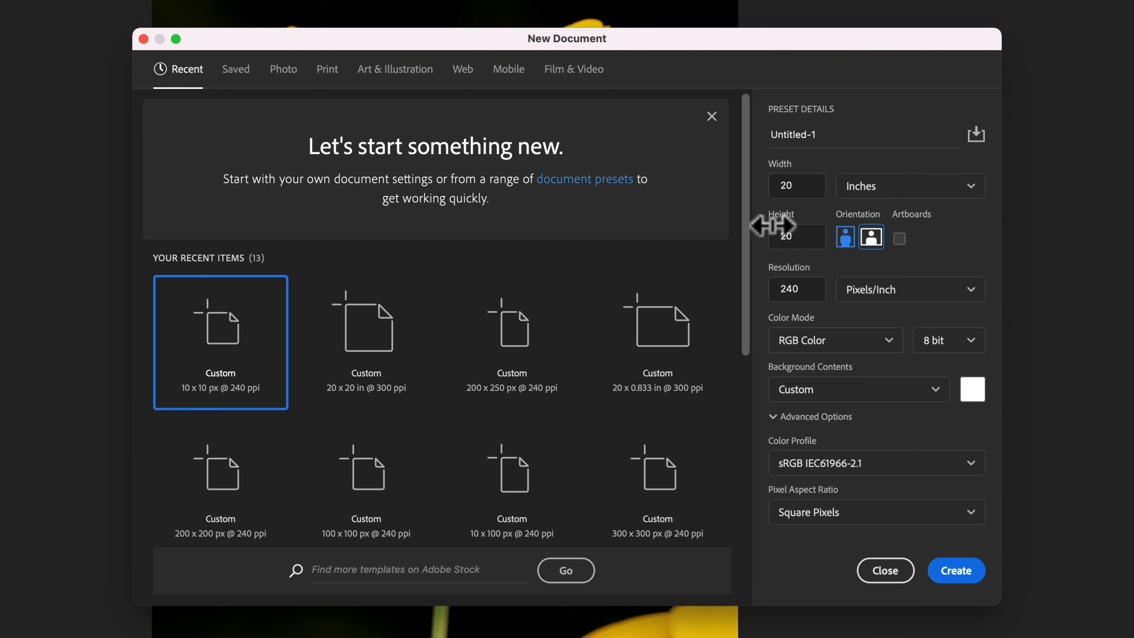
left_click_drag(804, 287, 729, 286)
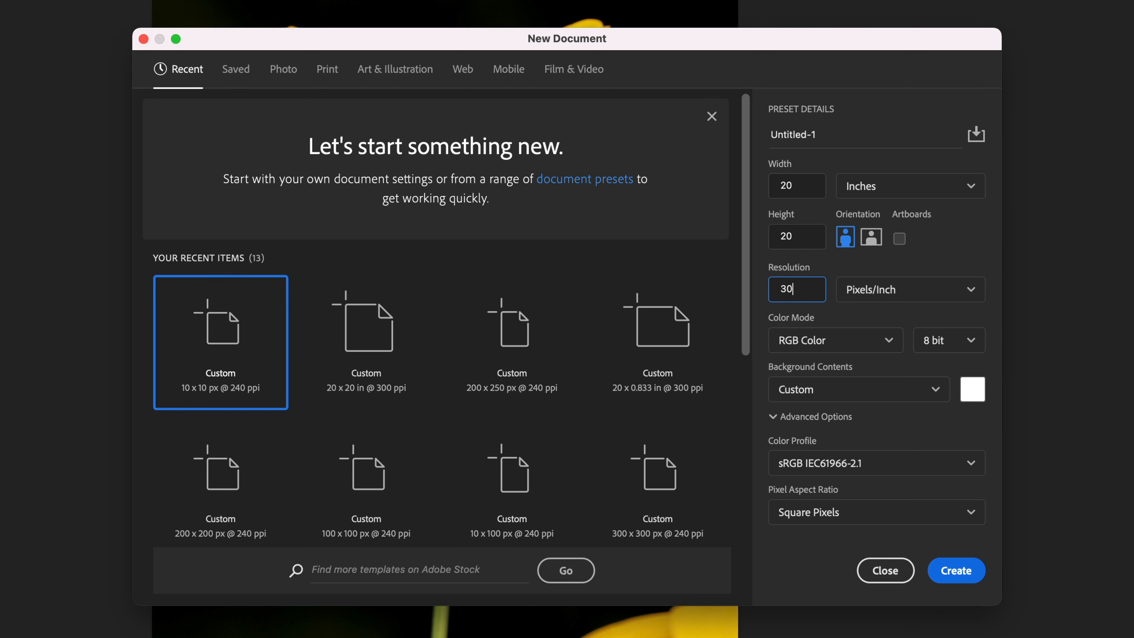
Step: Set the new document's background colour to black (000000) and create the document
left_click(971, 390)
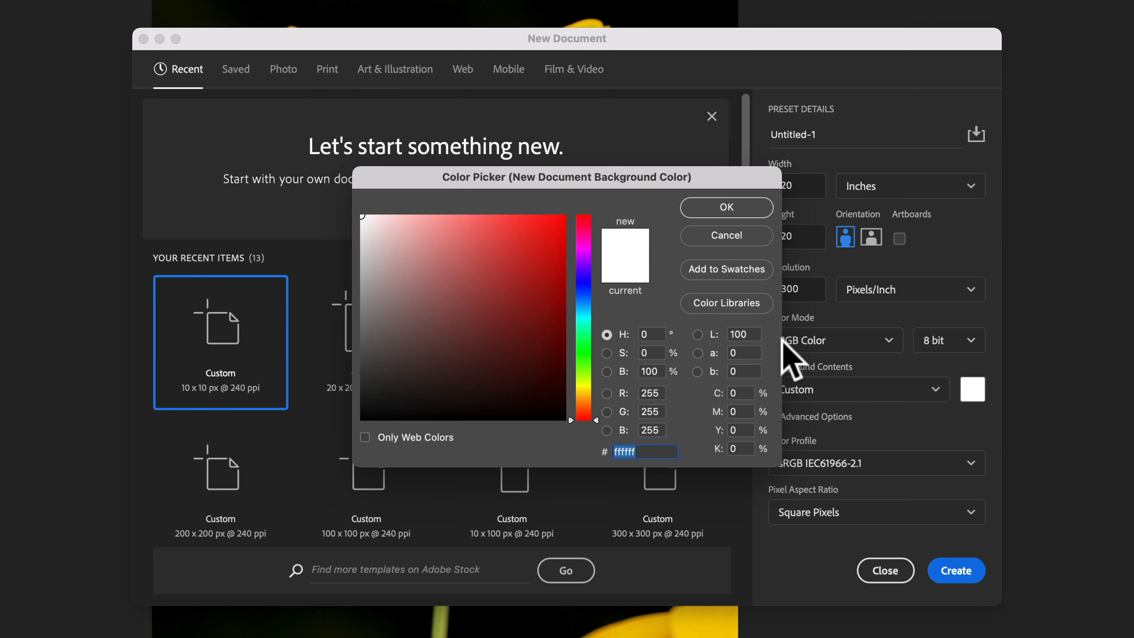
type("000000")
left_click(726, 208)
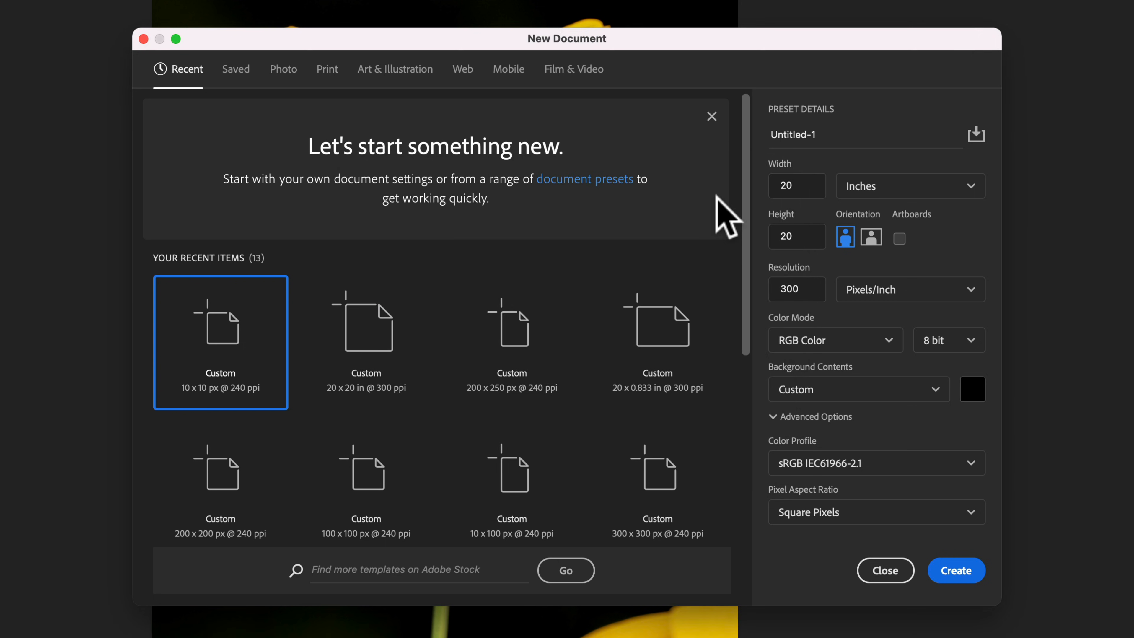
left_click(951, 570)
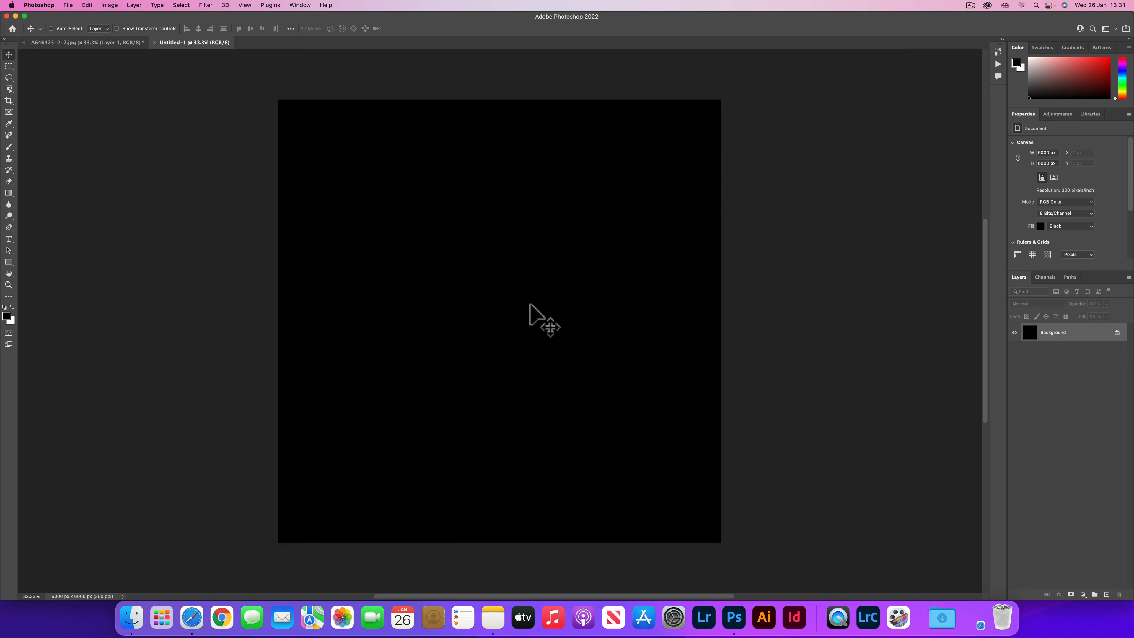
Step: Copy the cut-out flower layer from the _A646423-2-2.jpg photo into the black Untitled-1 document
left_click(76, 44)
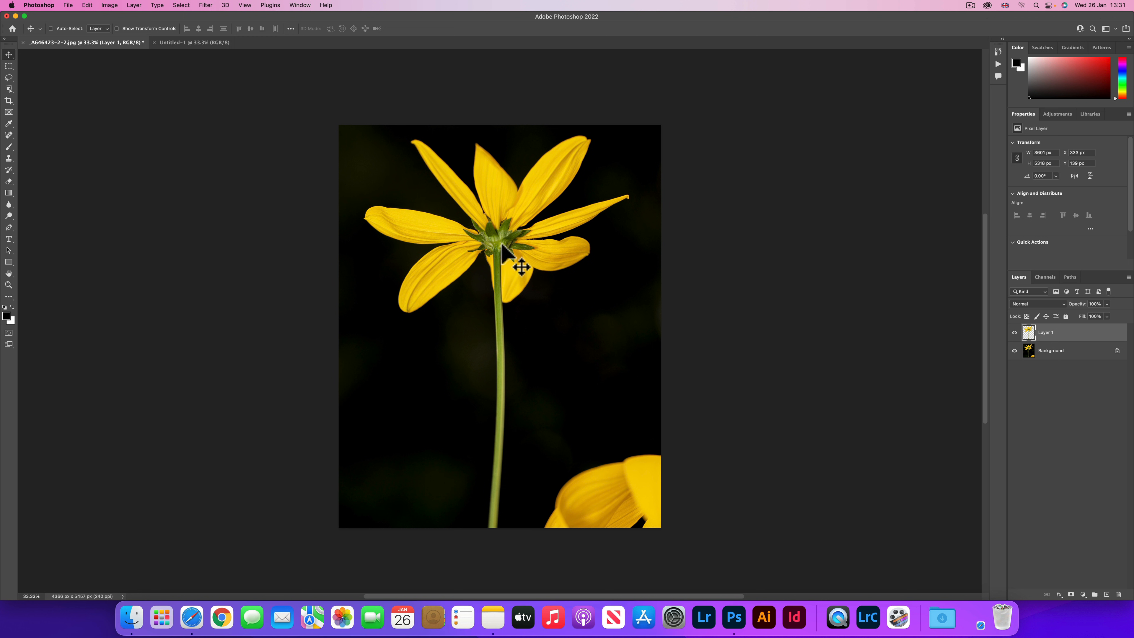
left_click_drag(475, 256, 197, 42)
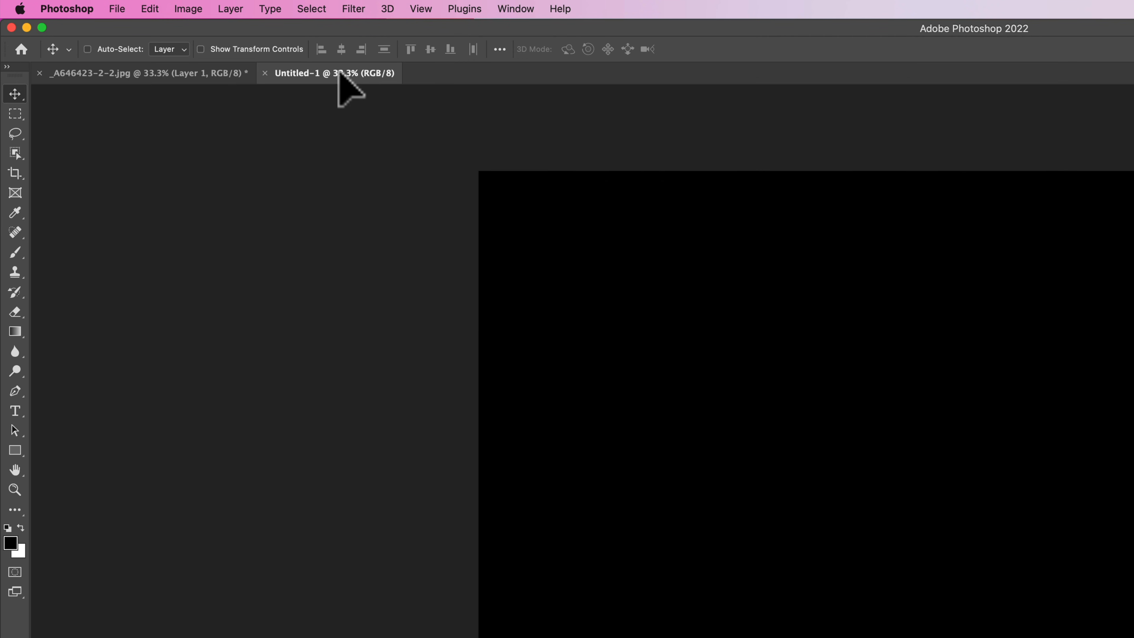
left_click_drag(338, 74, 840, 470)
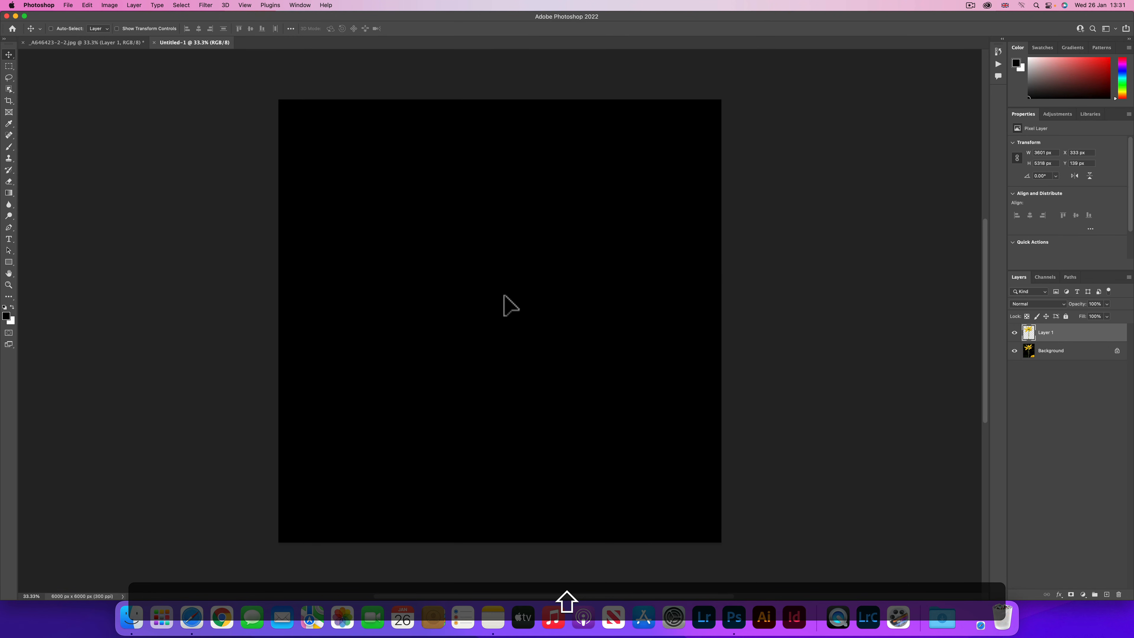
left_click_drag(504, 295, 544, 285)
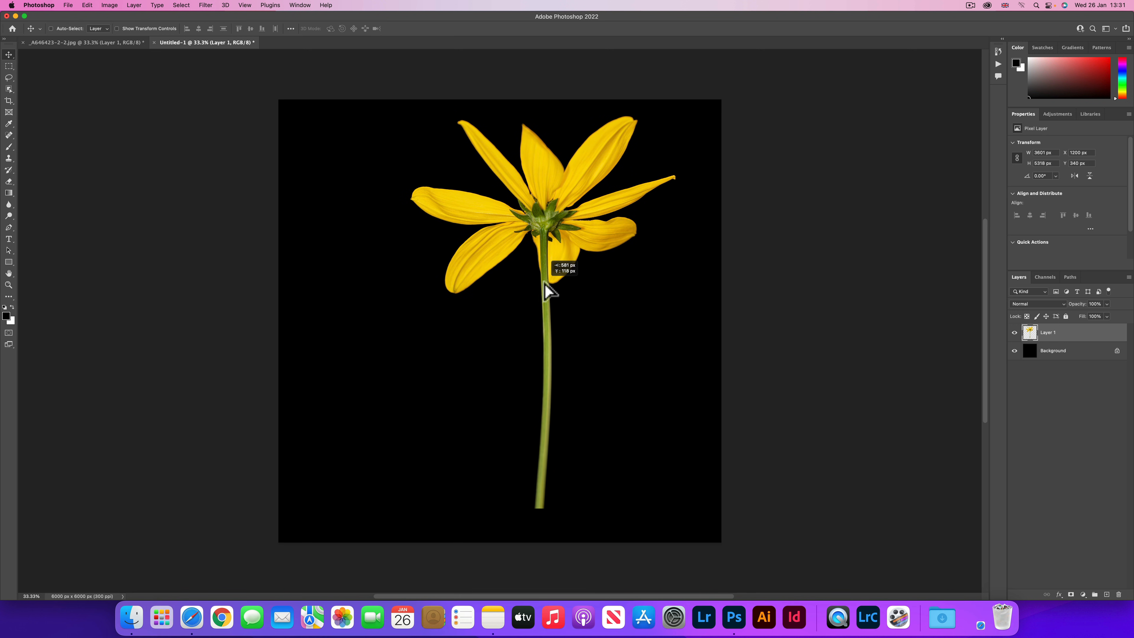
Step: Scale the flower down proportionally to about 2746 by 4055 px and position it in the upper middle of the canvas
key("super")
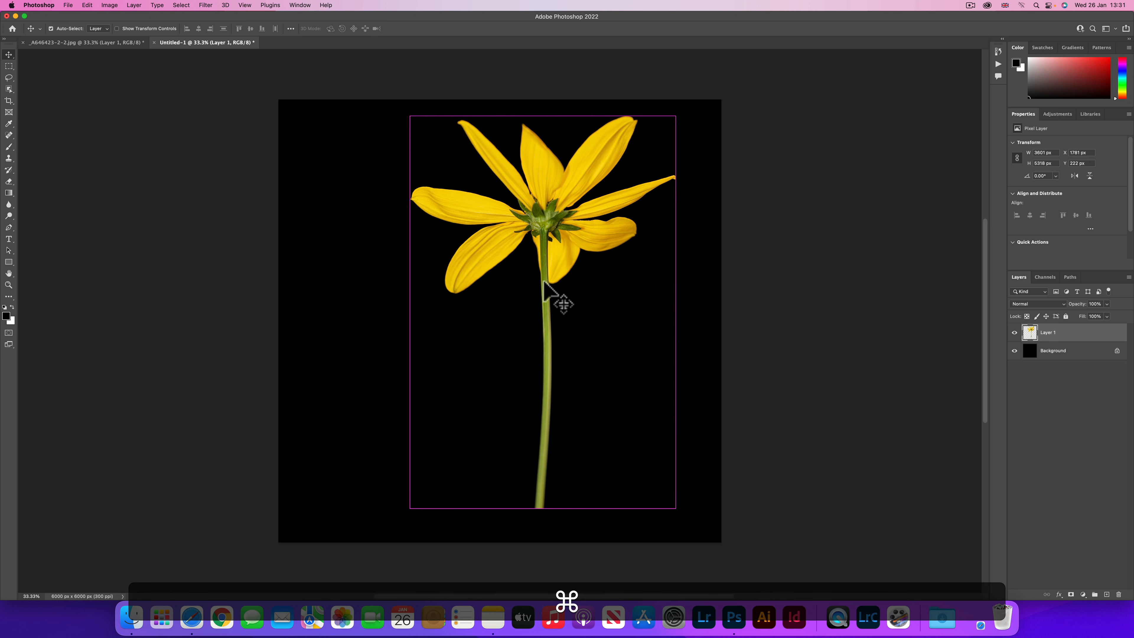
key("super+t")
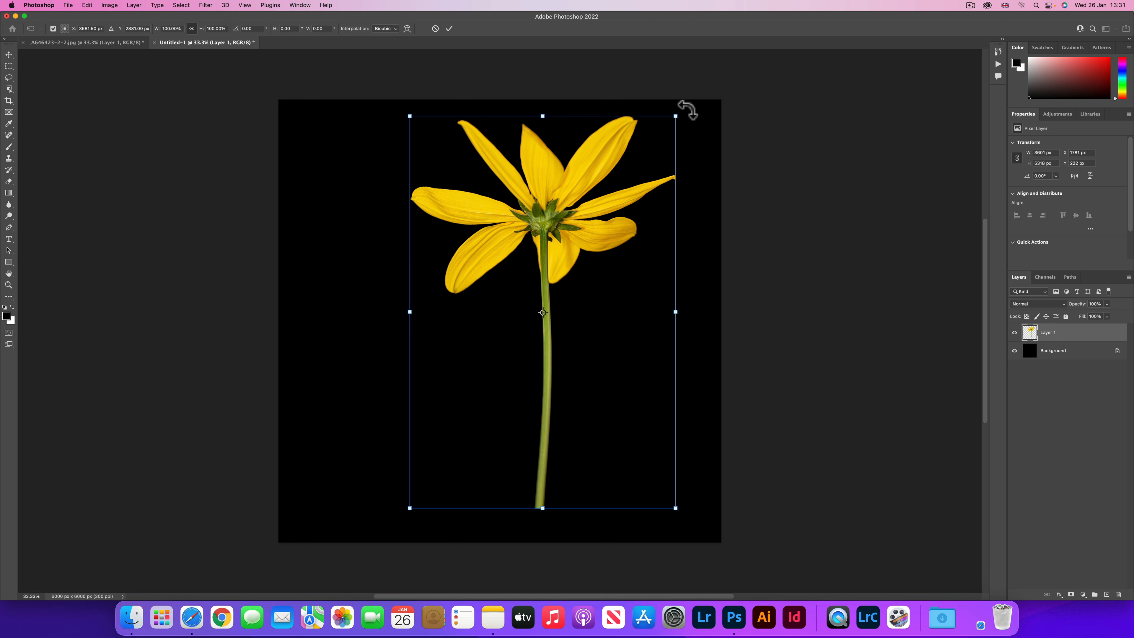
left_click_drag(676, 117, 610, 186)
left_click_drag(575, 245, 599, 179)
left_click_drag(647, 129, 637, 143)
key("Return")
left_click_drag(550, 206, 560, 195)
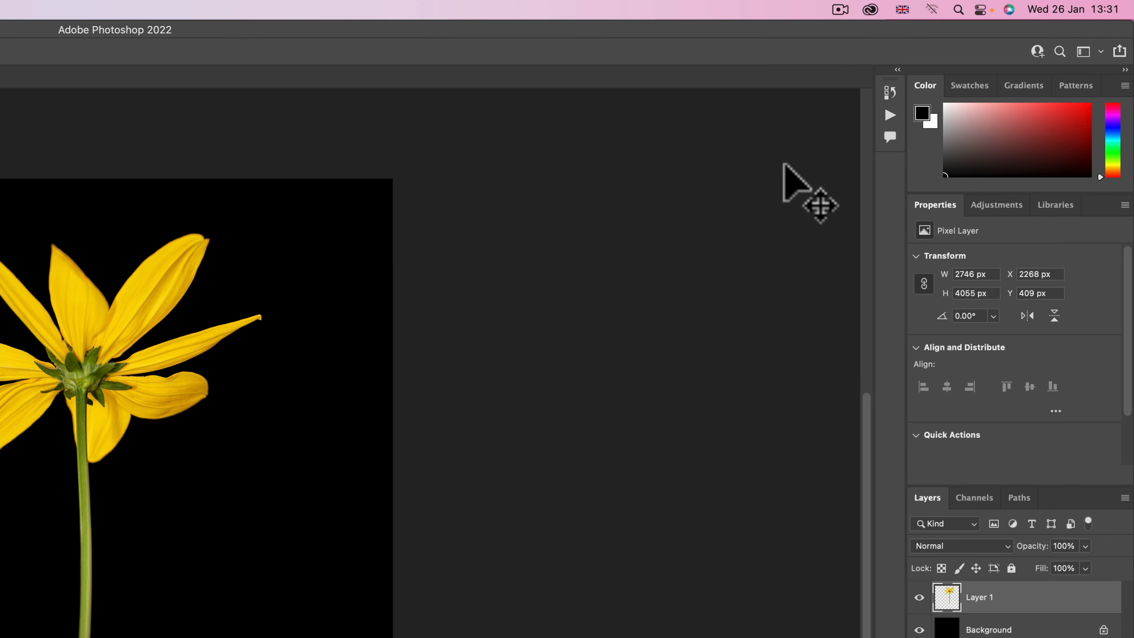
Step: Show the saved actions and start a new action named Flower Effect in the Default Actions set
left_click(998, 64)
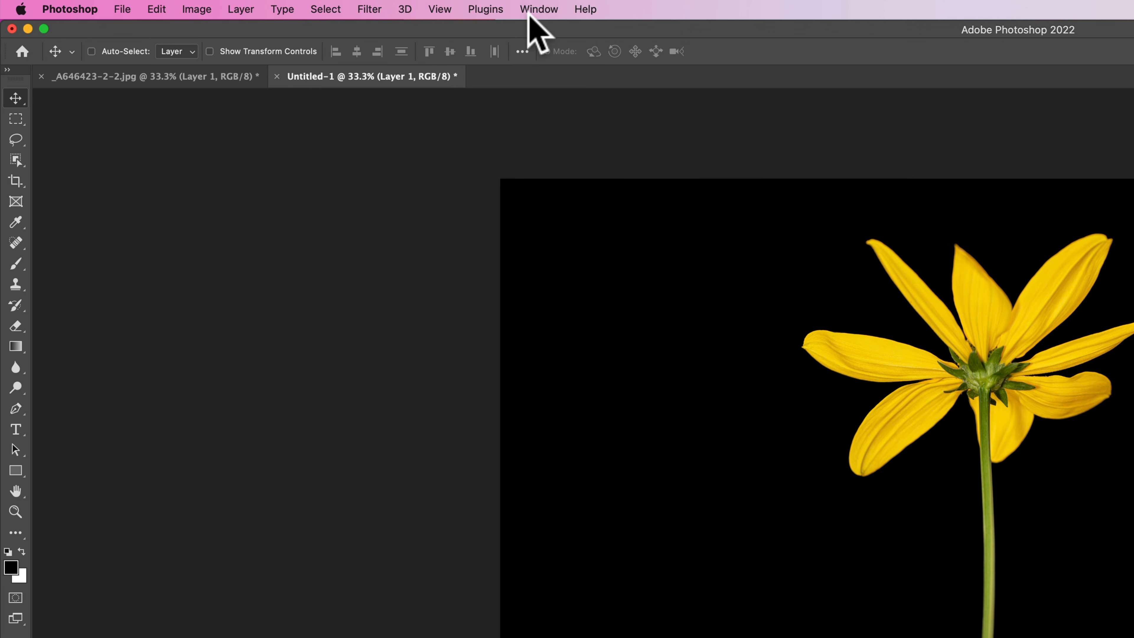
left_click(539, 10)
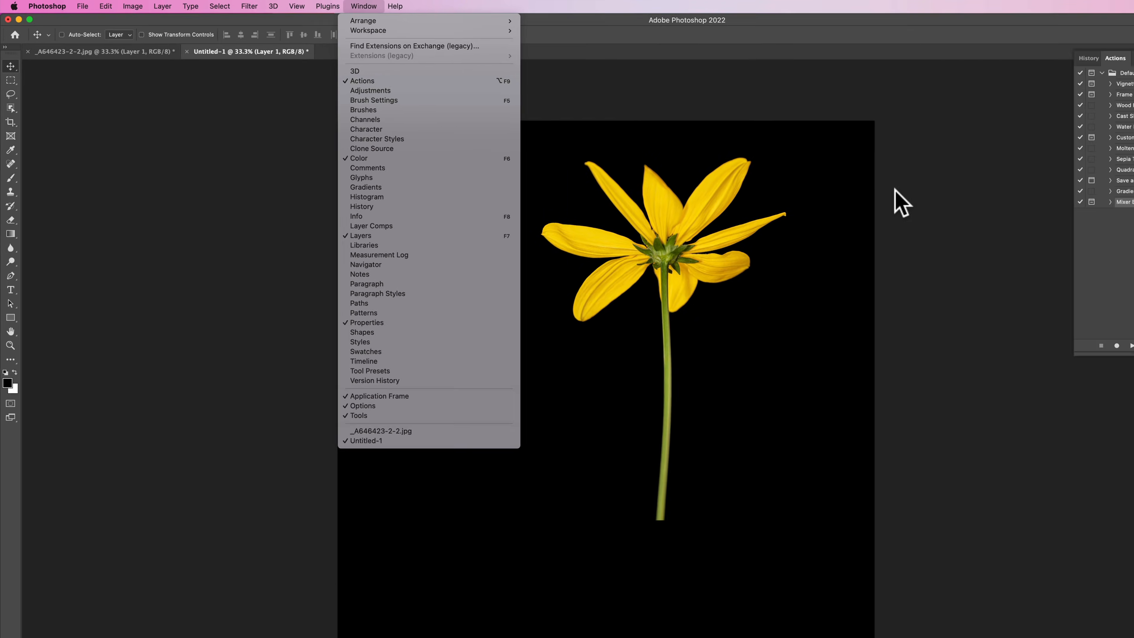
left_click(840, 194)
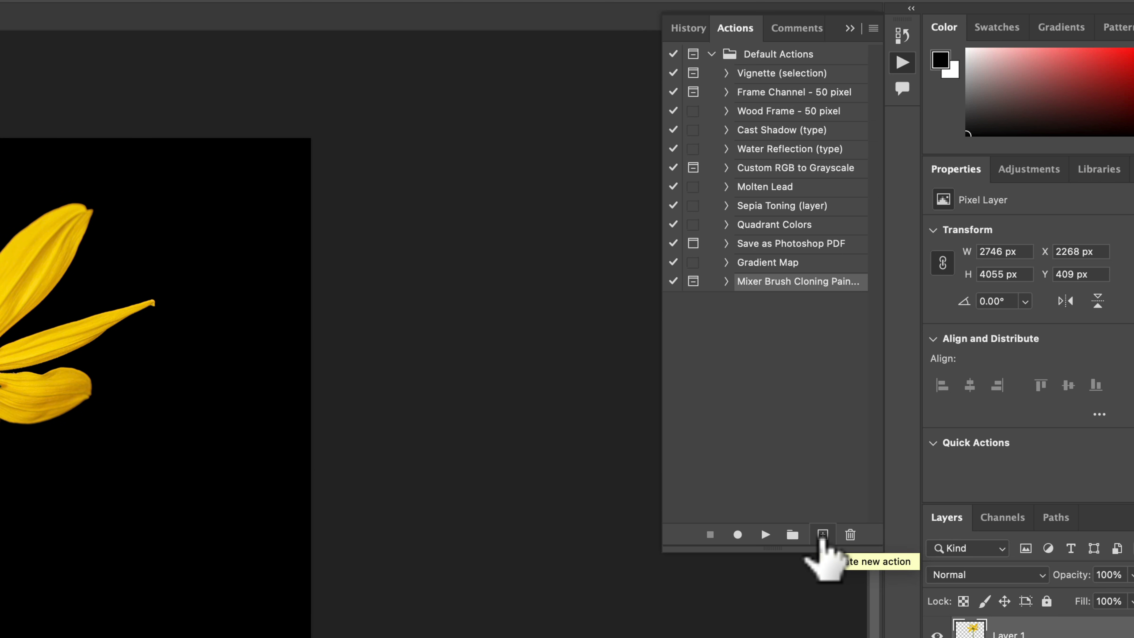
left_click(822, 535)
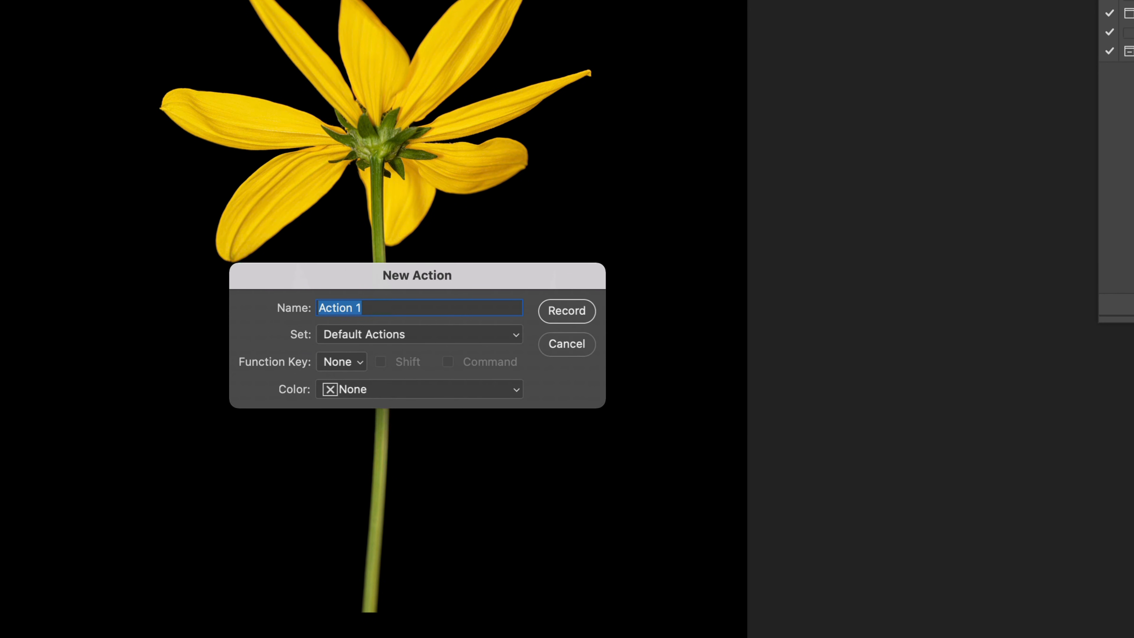
type("Flower Effect")
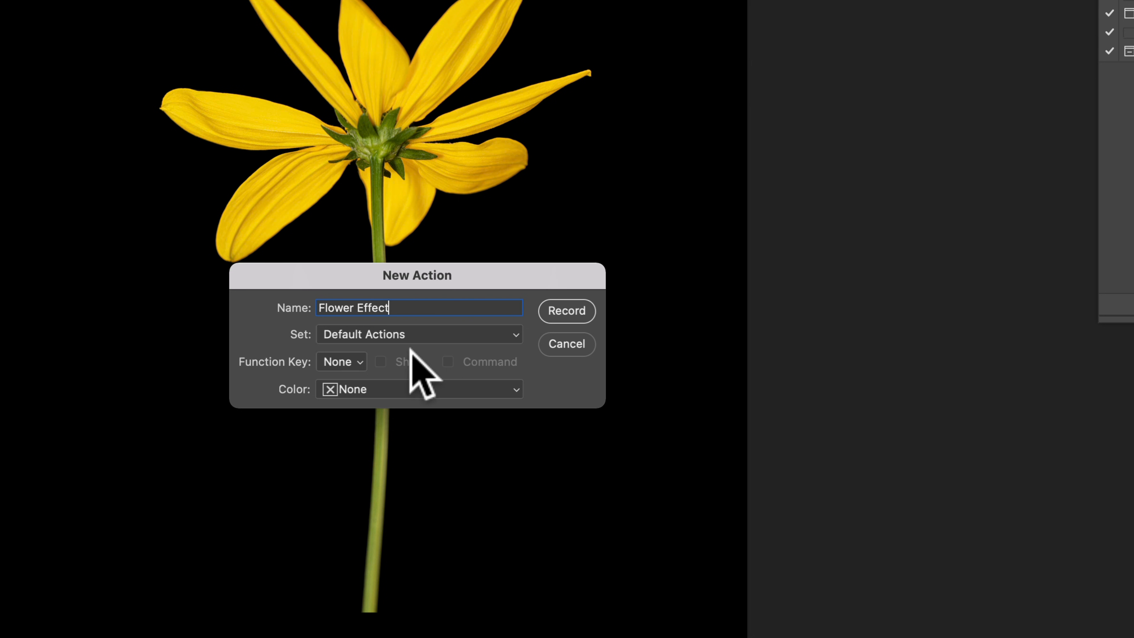
left_click(357, 362)
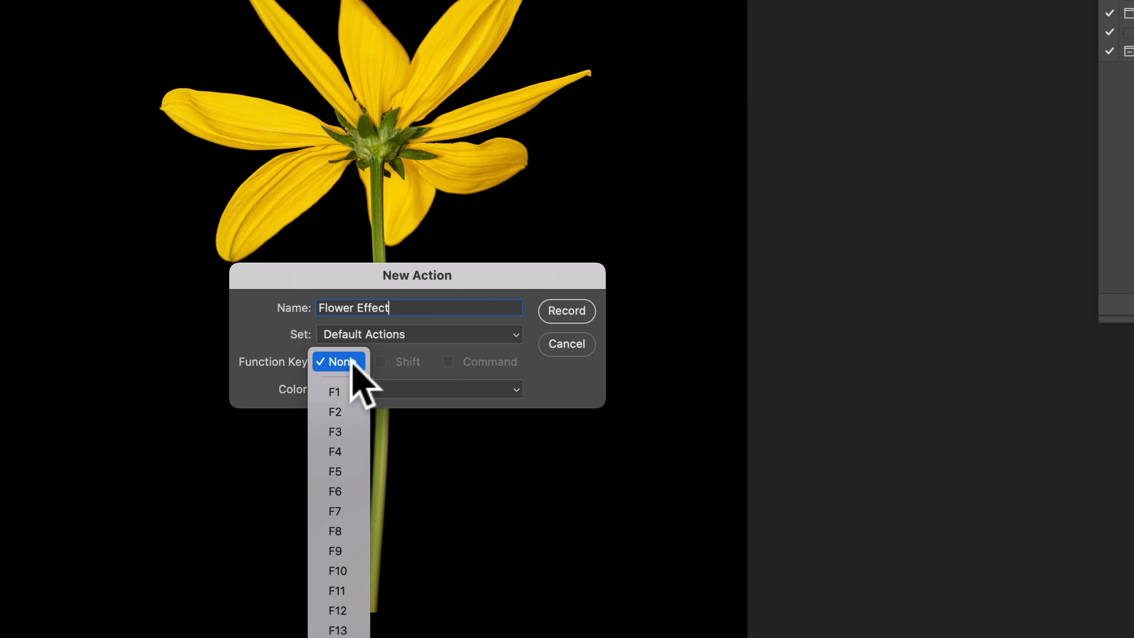
left_click(339, 490)
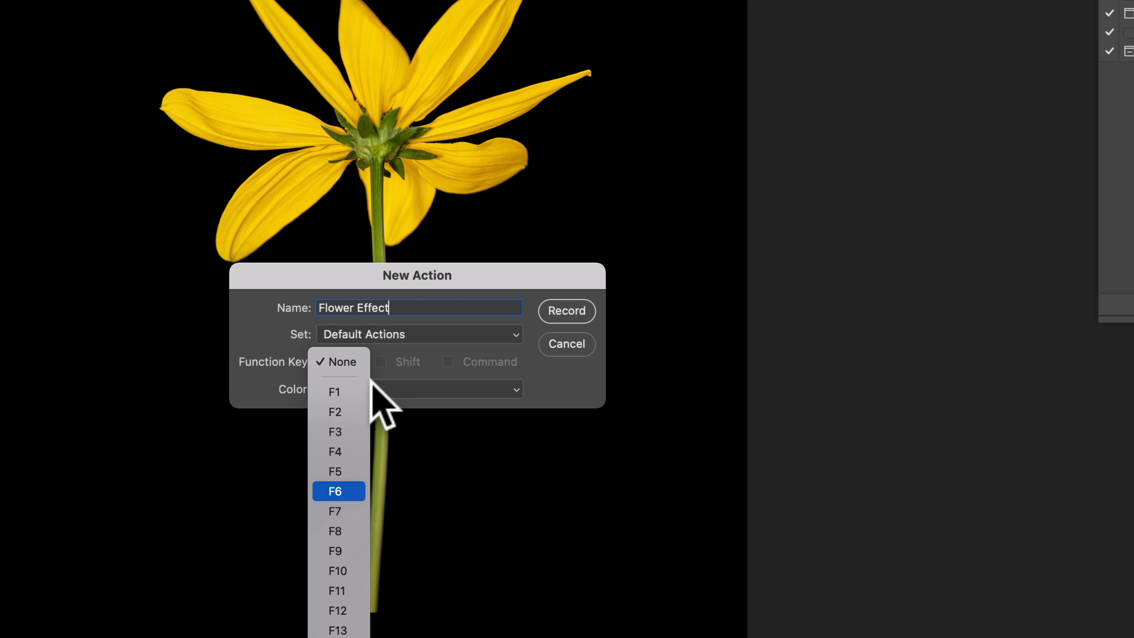
left_click(356, 361)
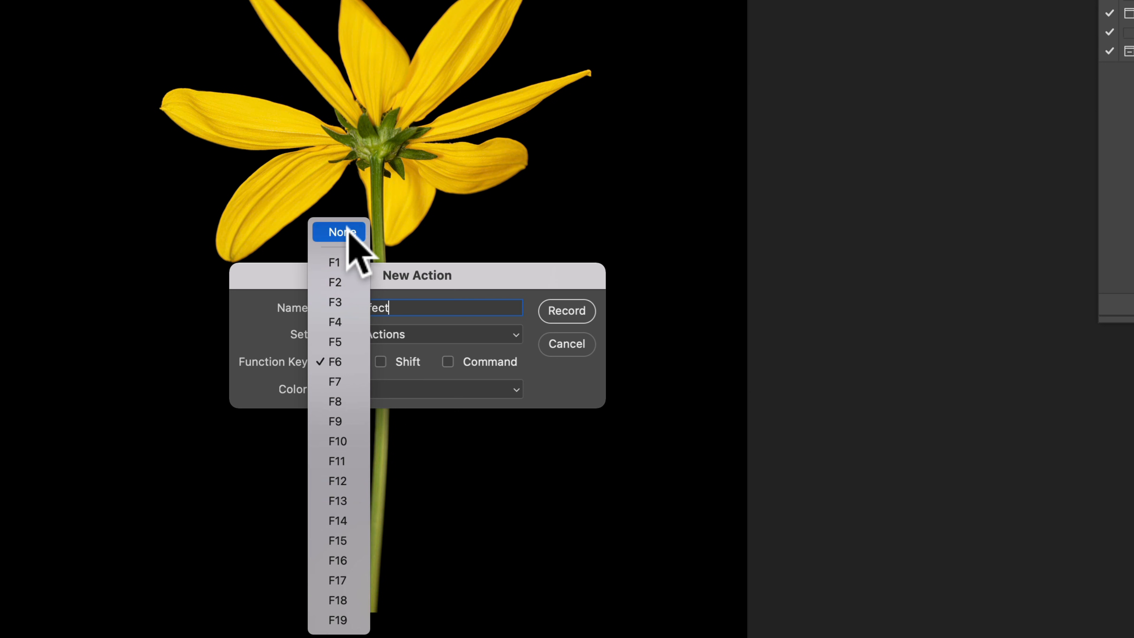
left_click(346, 233)
left_click(360, 396)
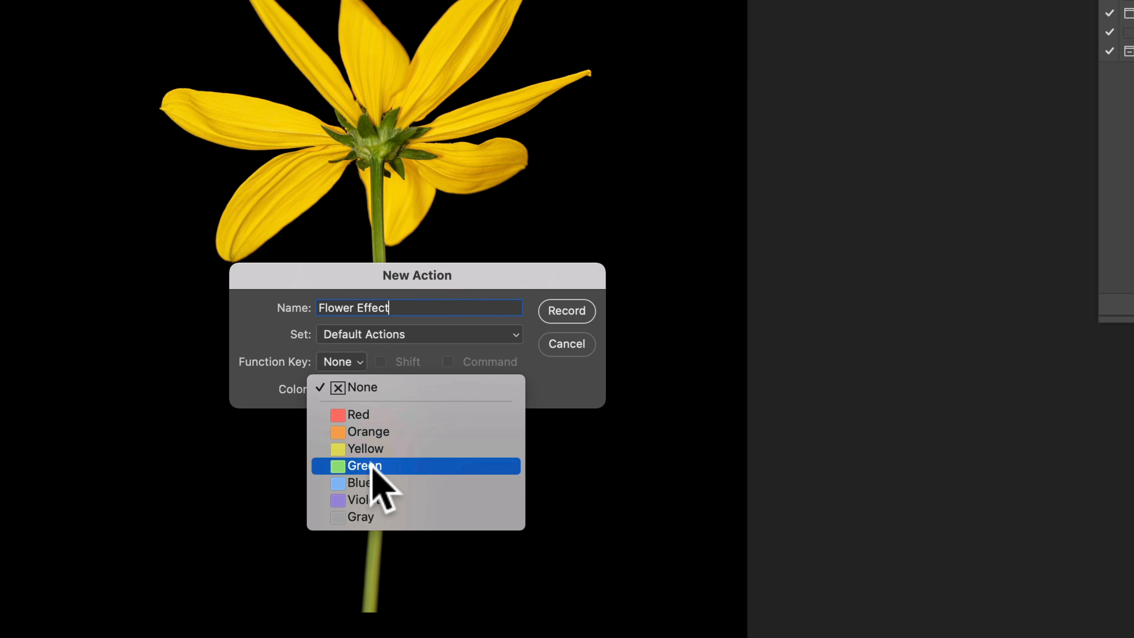
left_click(451, 367)
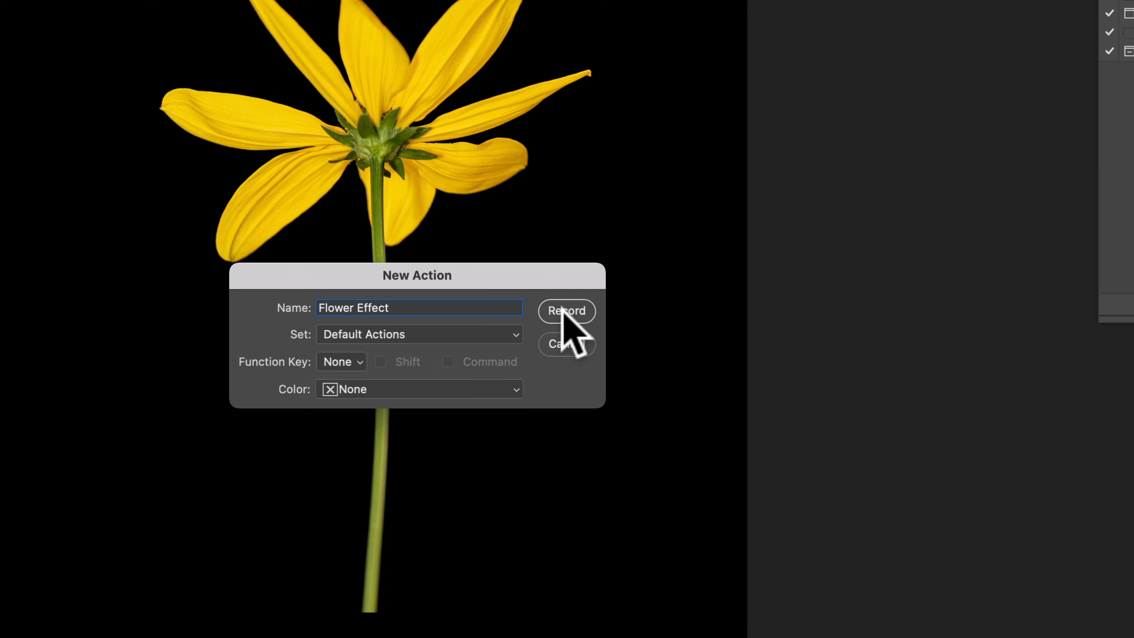
Step: Start recording the Flower Effect action and duplicate the flower layer, Layer 1
left_click(564, 311)
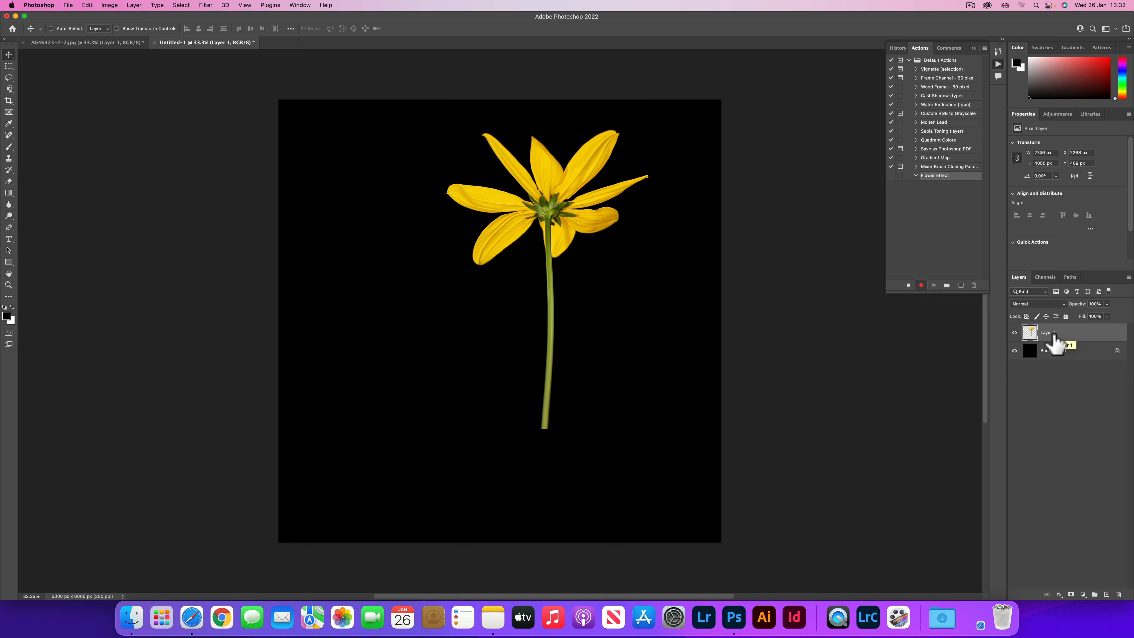
key("super")
key("super+j")
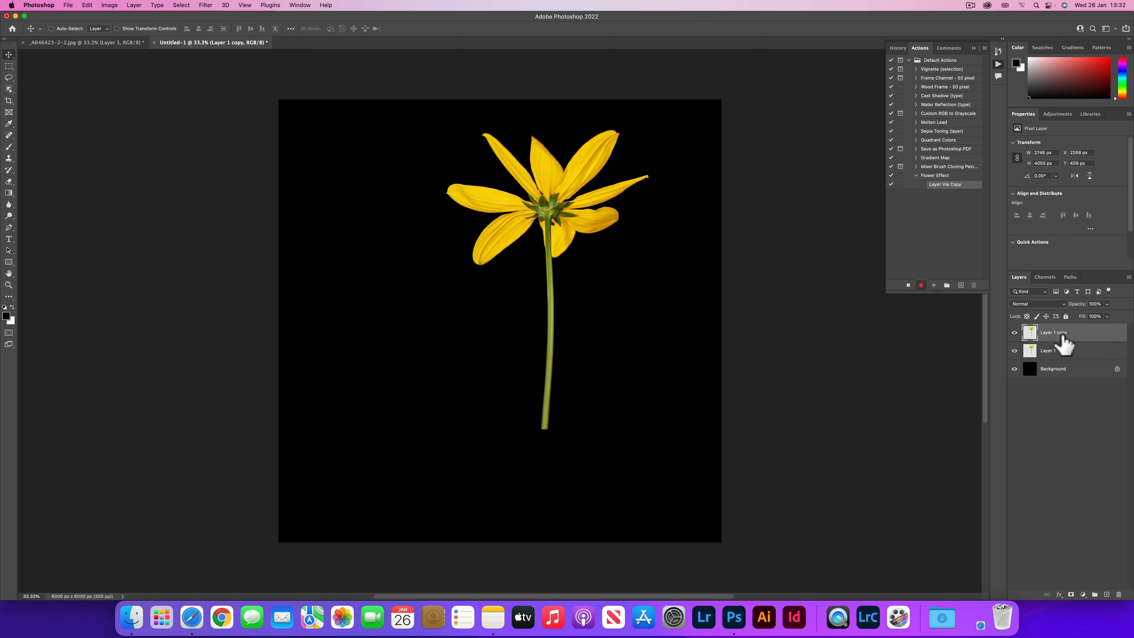
Step: Begin a free transform of the duplicated flower, enable its reference point, and place that point at the lower end of the stem
key("super+t")
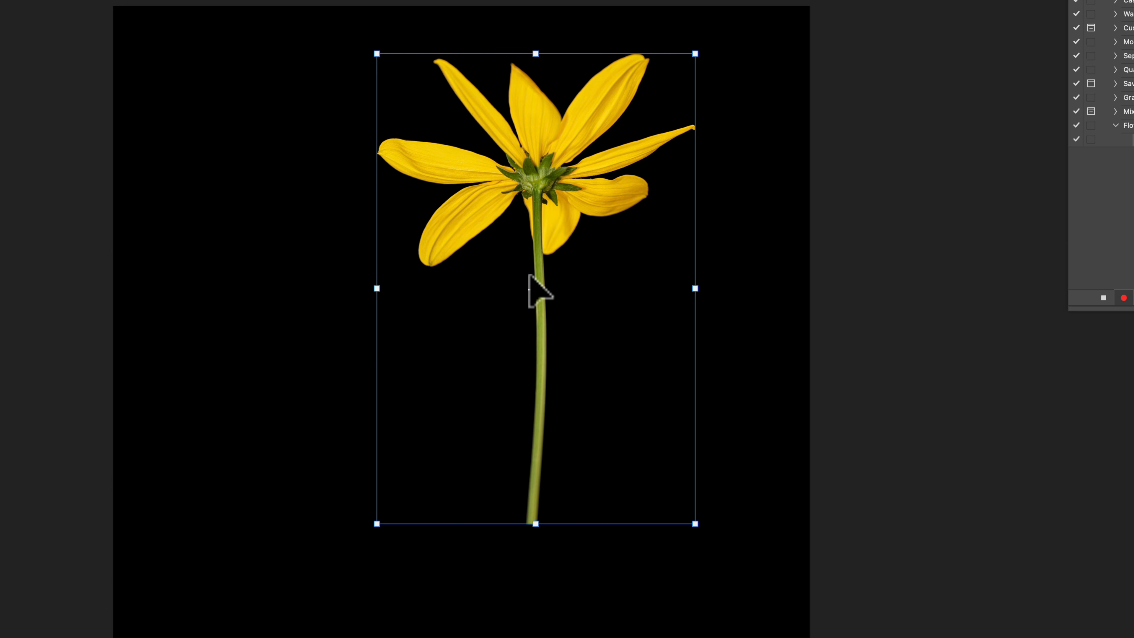
left_click(536, 290)
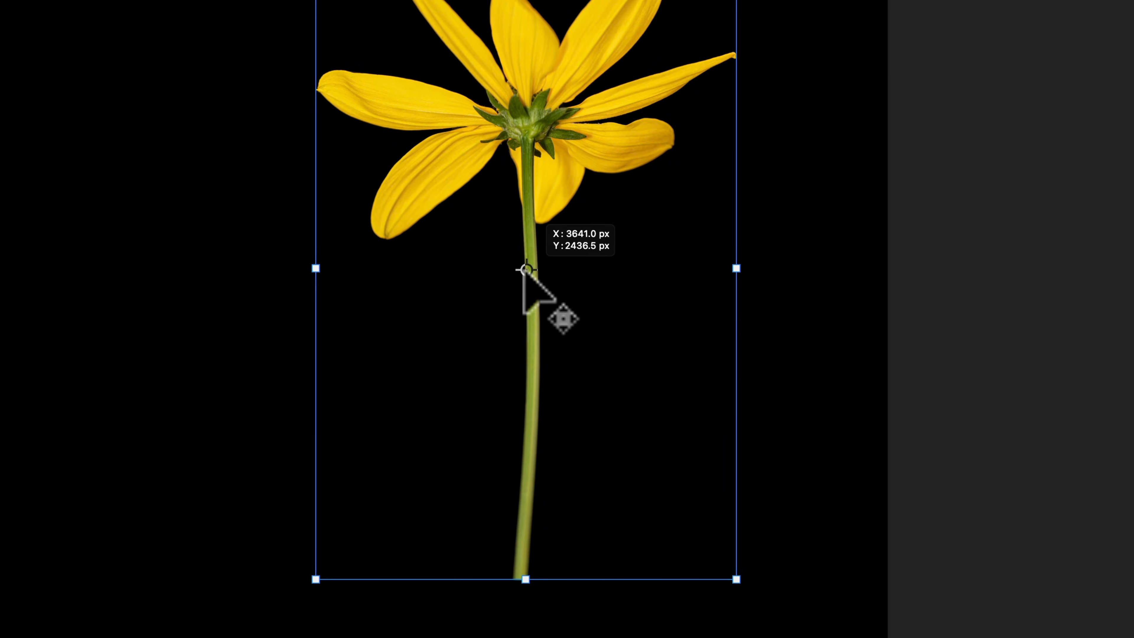
mouse_move(518, 255)
left_mouse_down()
mouse_move(517, 363)
mouse_move(525, 272)
left_mouse_up()
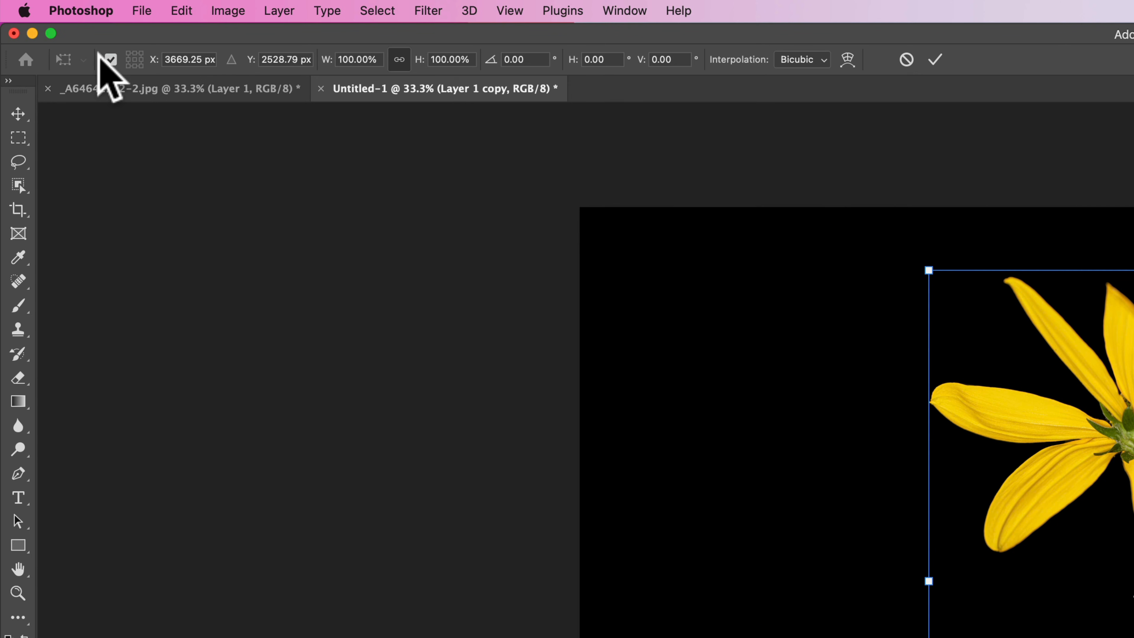
left_click(111, 59)
left_click(111, 59)
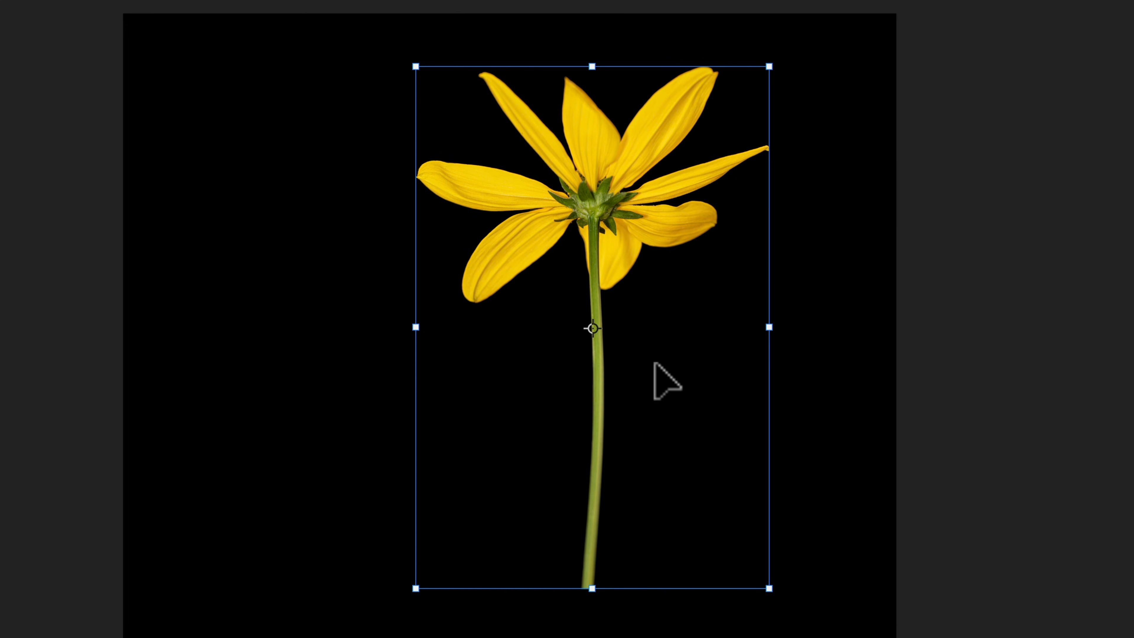
left_click_drag(1132, 582, 1133, 583)
left_click_drag(593, 328, 587, 581)
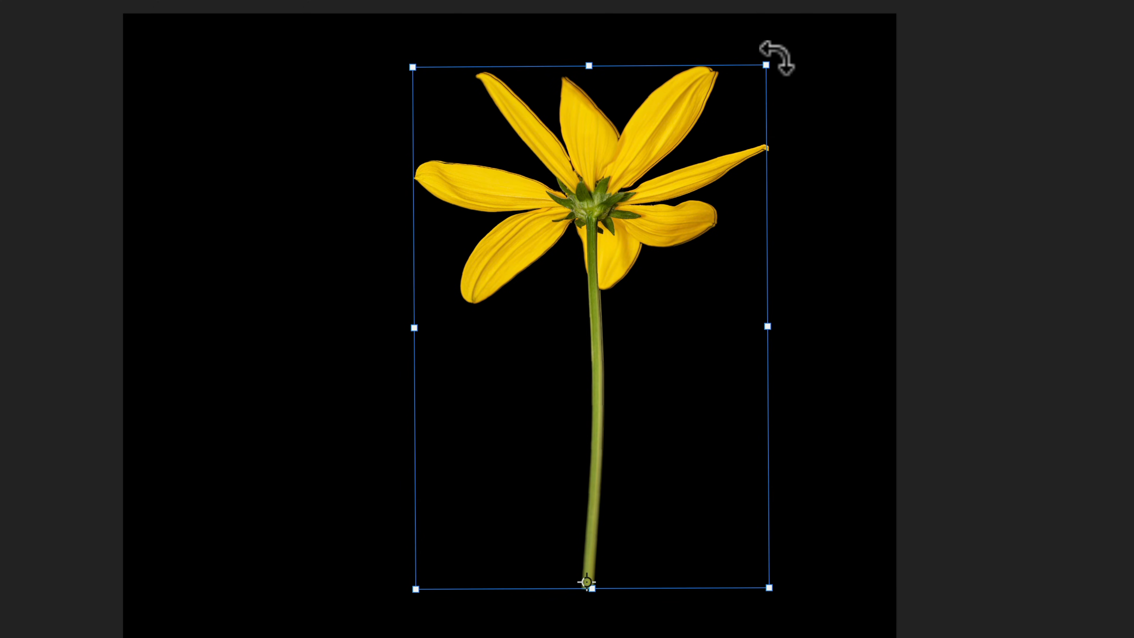
Step: Rotate the duplicate counter-clockwise about the stem end, scale it down to overall bounds of about 2160 by 3571 px, and apply the transform
left_click_drag(774, 55, 602, 87)
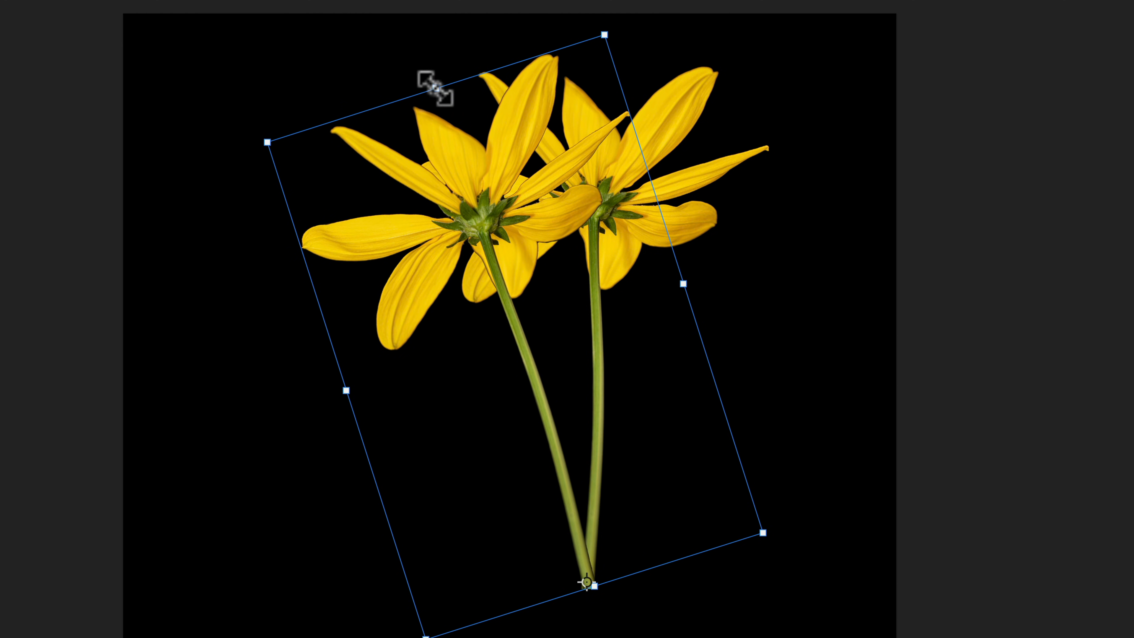
left_click_drag(435, 88, 445, 147)
left_click_drag(632, 83, 611, 79)
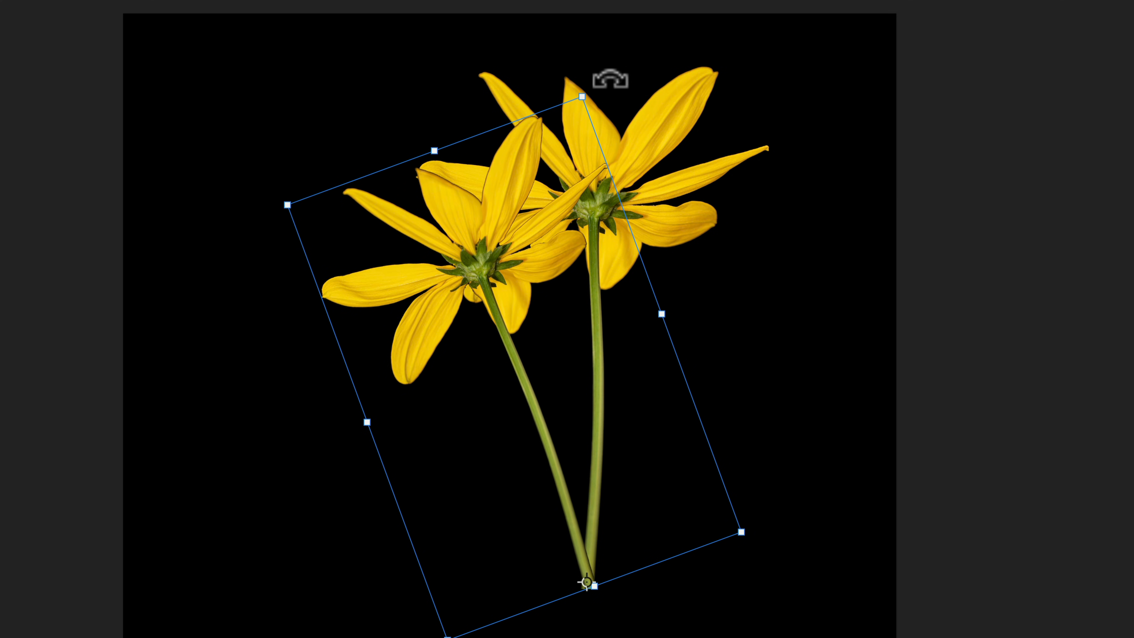
left_click_drag(435, 158, 436, 161)
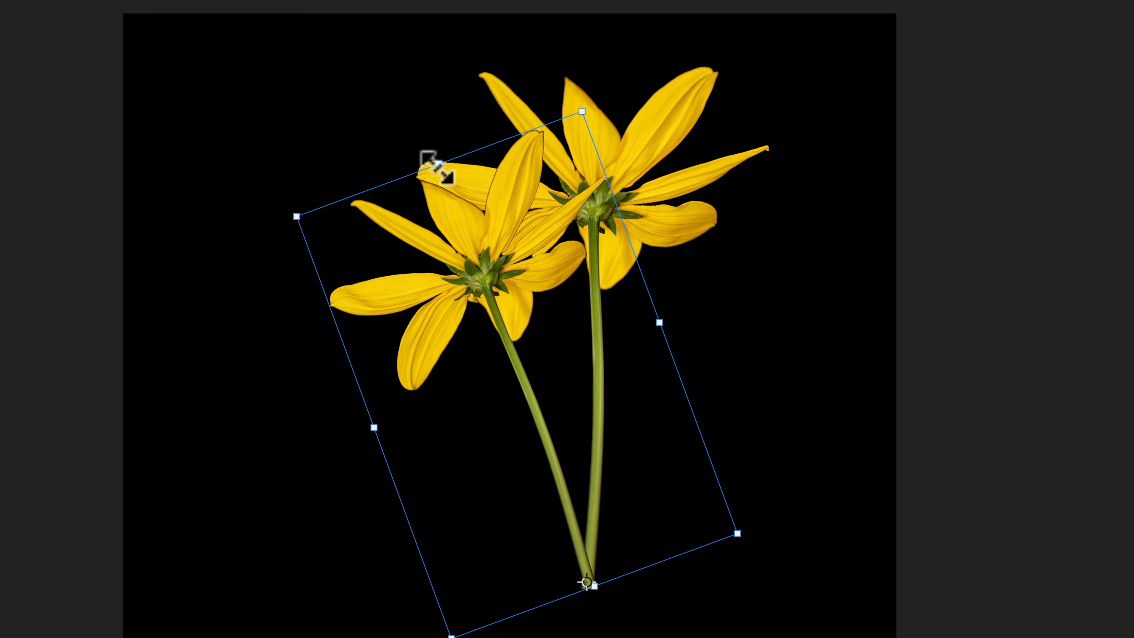
key("Return")
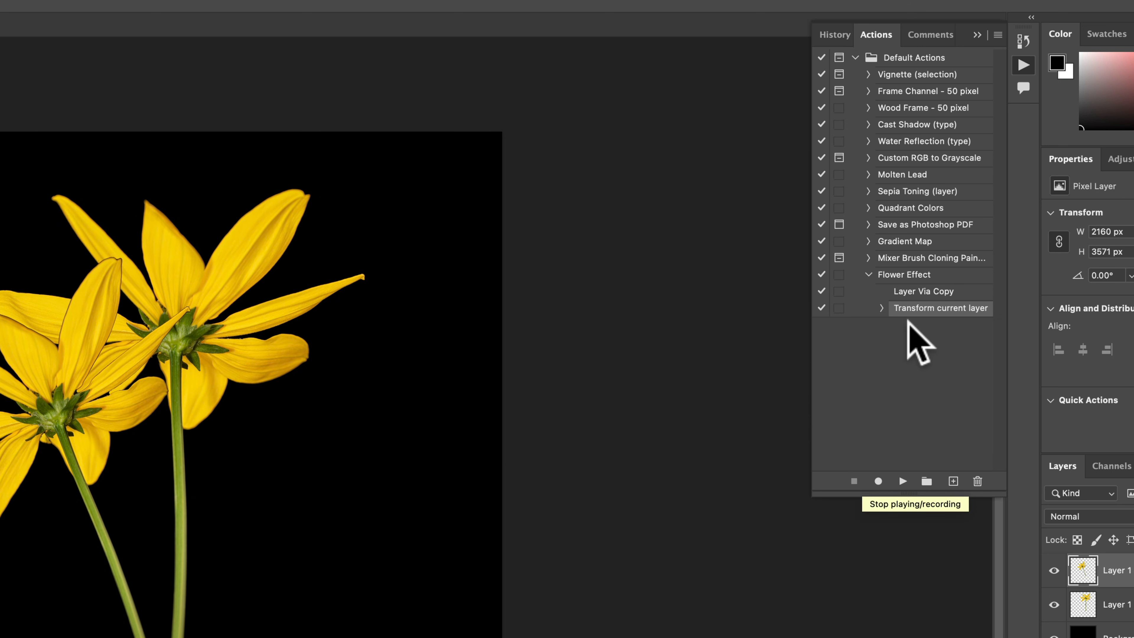
Step: Play the Flower Effect action repeatedly until the shrinking, rotating copies curl into a complete spiral around the stem end
left_click(897, 278)
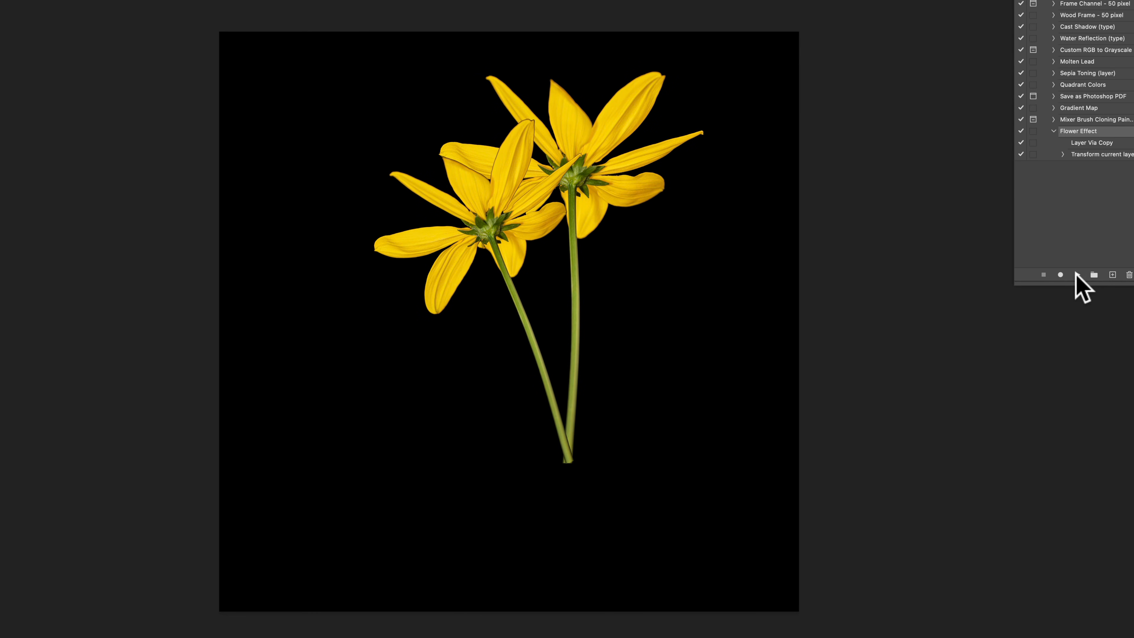
left_click(1076, 274)
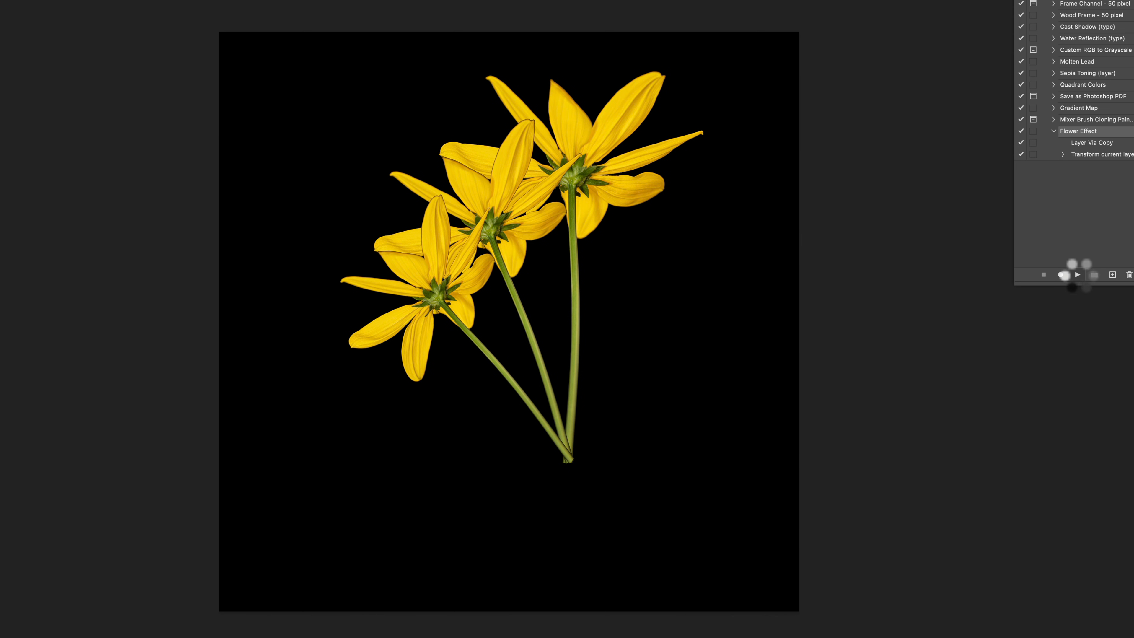
left_click(1077, 275)
left_click(1077, 274)
left_click(1076, 275)
left_click(1077, 275)
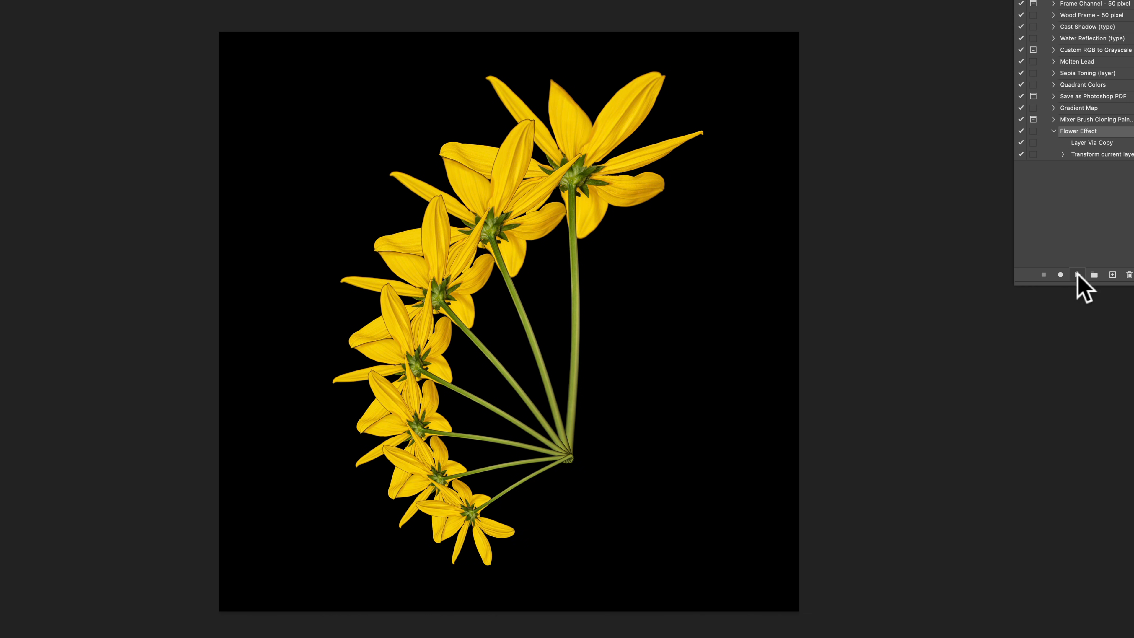
left_click(1077, 274)
left_click(1077, 274)
left_click(1077, 275)
left_click(1077, 275)
left_click(1076, 274)
left_click(1077, 274)
left_click(1077, 274)
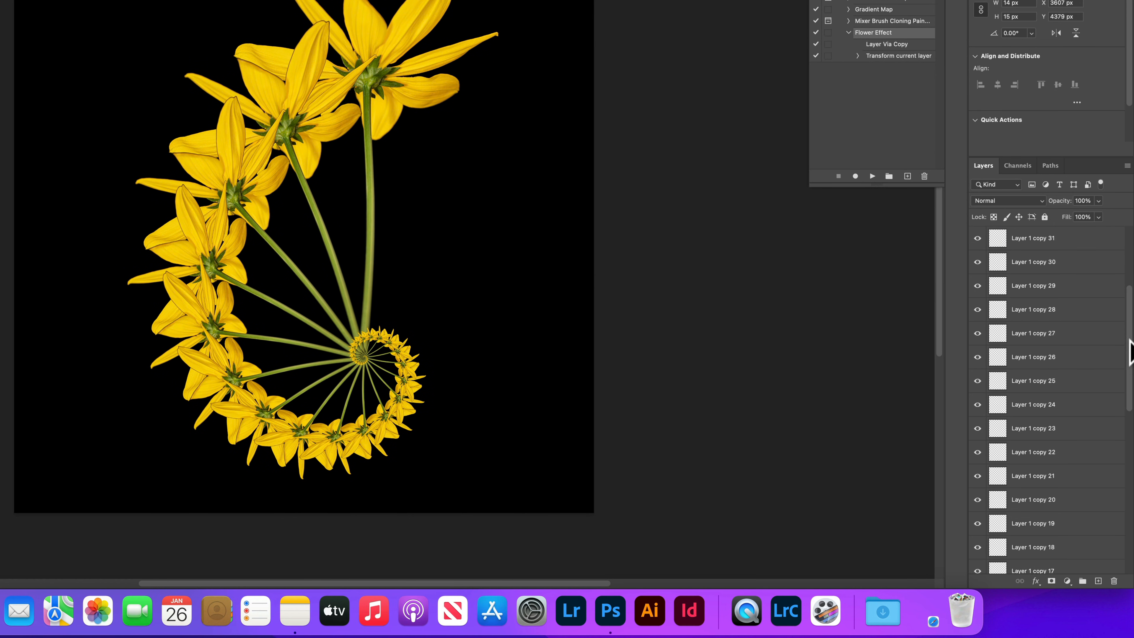
Step: Group all the flower layers from Layer 1 to Layer 1 copy 38 and name the group Flowers
scroll(1120, 241, "down", 10)
scroll(1116, 239, "up", 10)
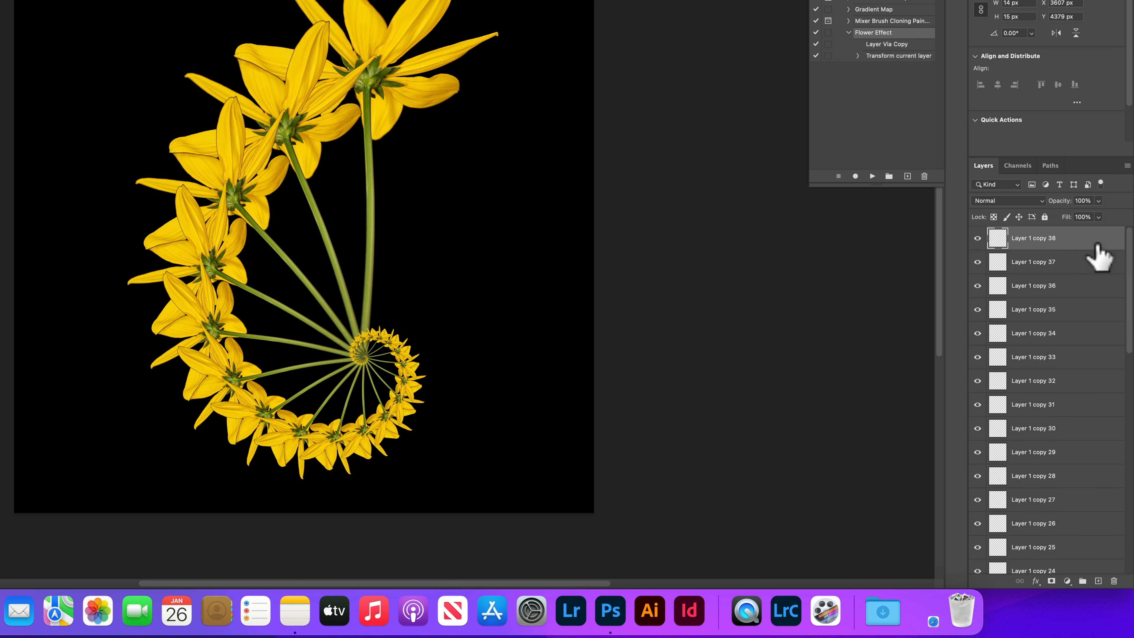
left_click_drag(1130, 252, 1131, 477)
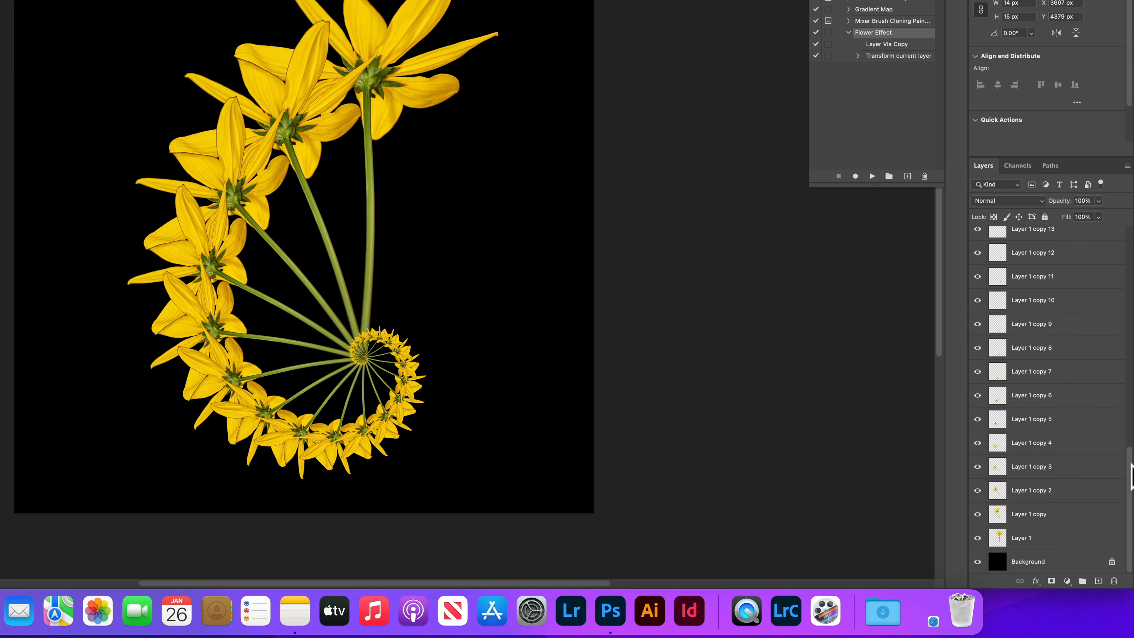
left_click(1053, 538, "shift")
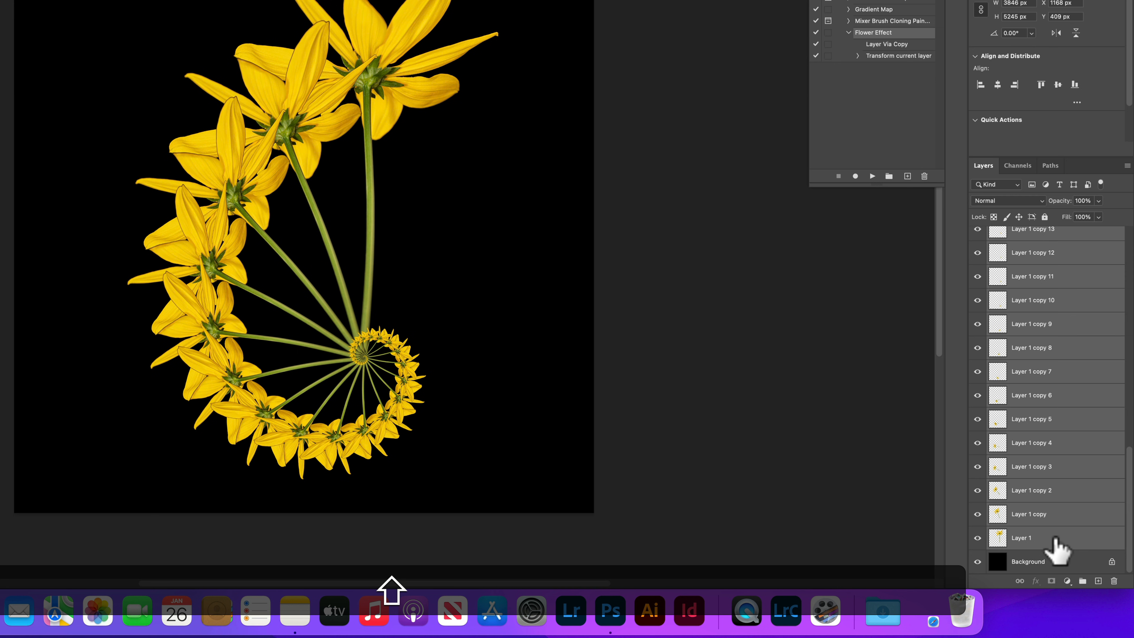
left_click_drag(1128, 477, 1114, 256)
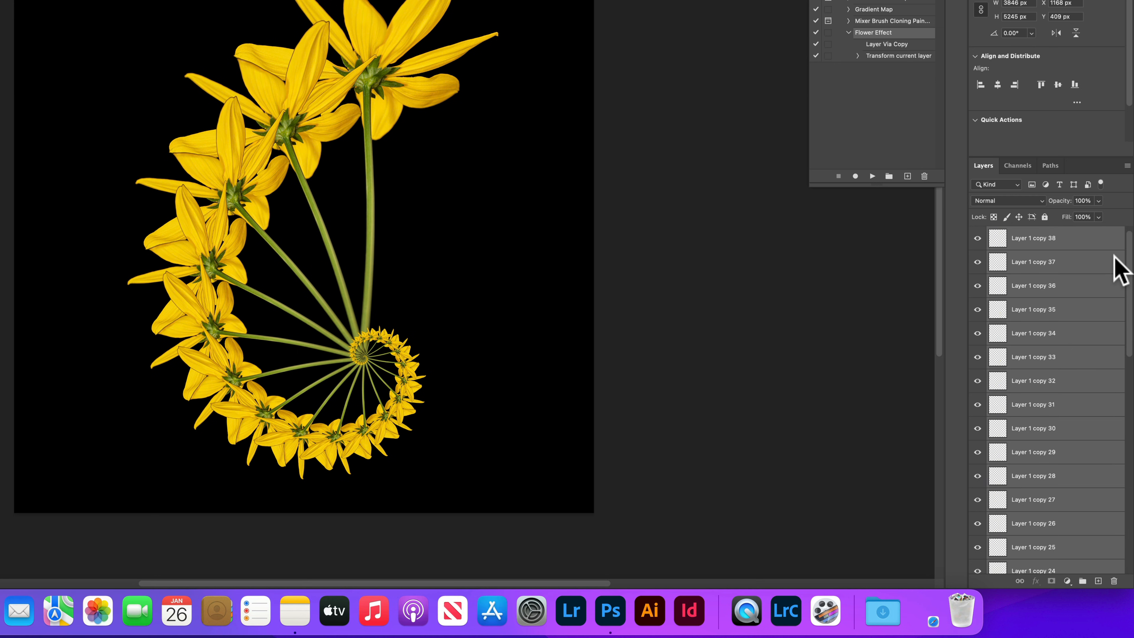
key("super+g")
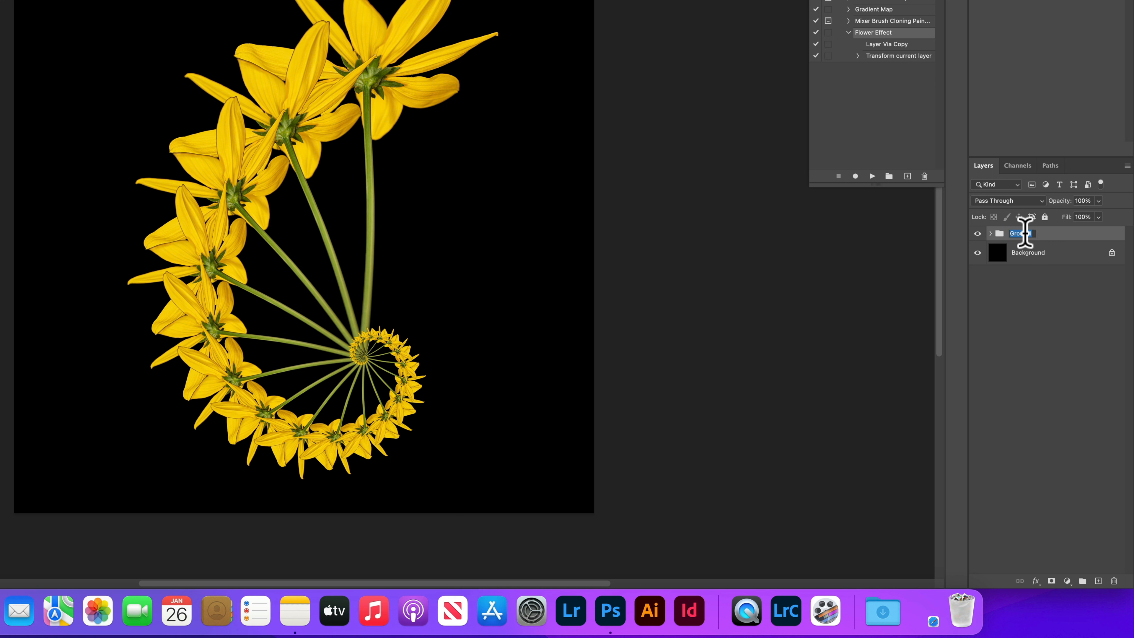
type("Flowers")
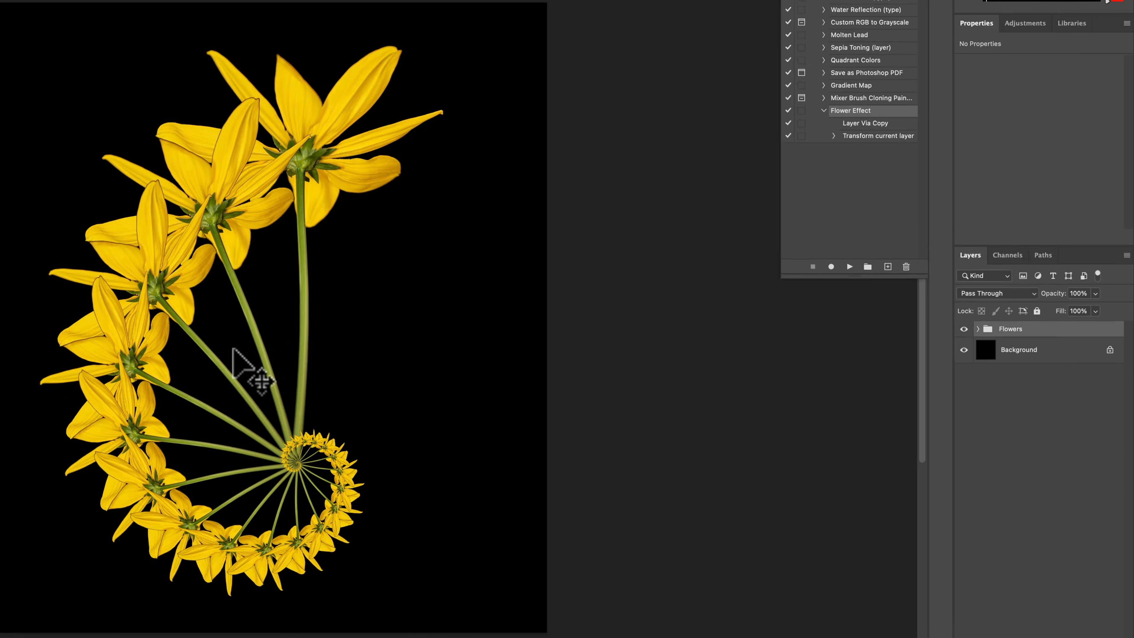
Step: Centre the Flowers group on the black canvas and scale it up proportionally to 102.82%
mouse_move(503, 341)
left_mouse_down()
mouse_move(480, 318)
mouse_move(494, 329)
left_mouse_up()
key("super+t")
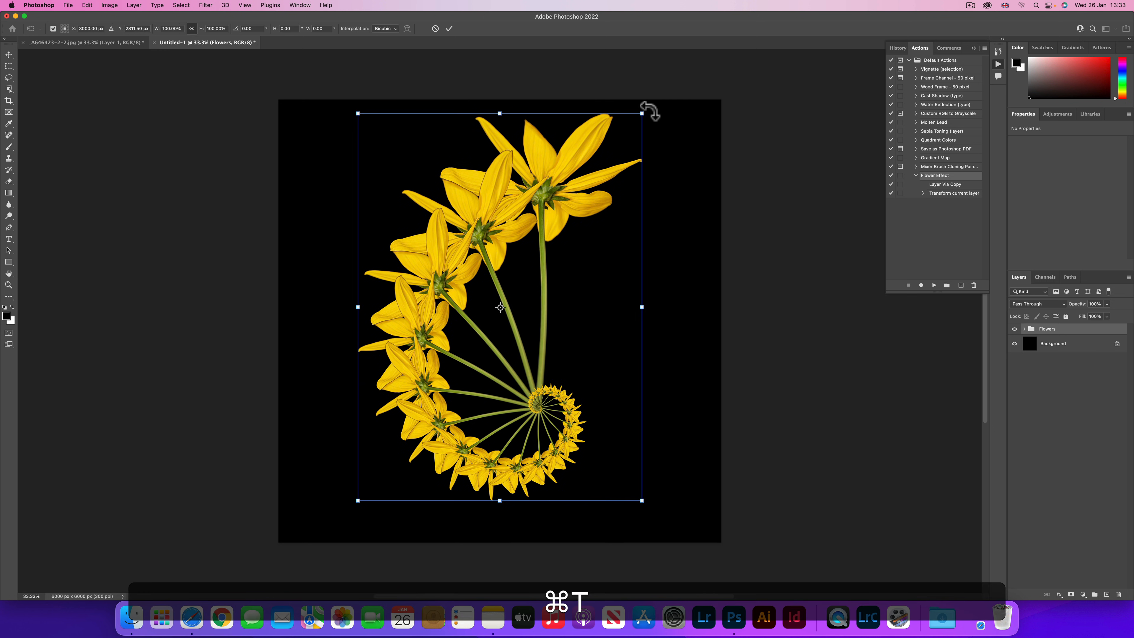
mouse_move(642, 110)
left_mouse_down()
mouse_move(616, 137)
mouse_move(657, 101)
left_mouse_up()
left_click_drag(556, 186, 553, 203)
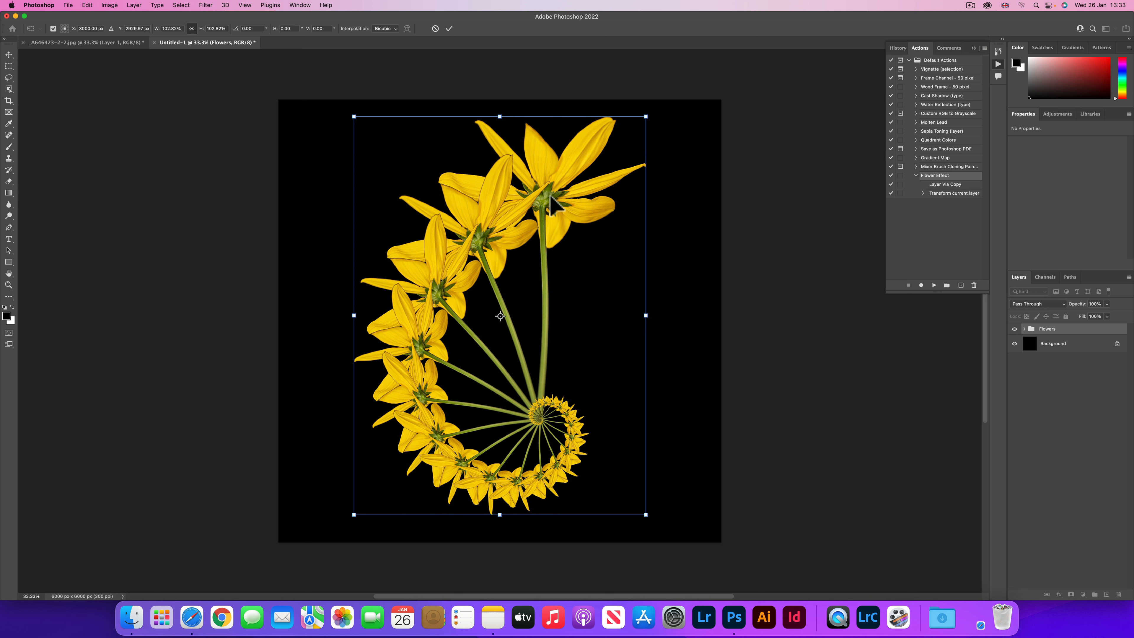
key("Return")
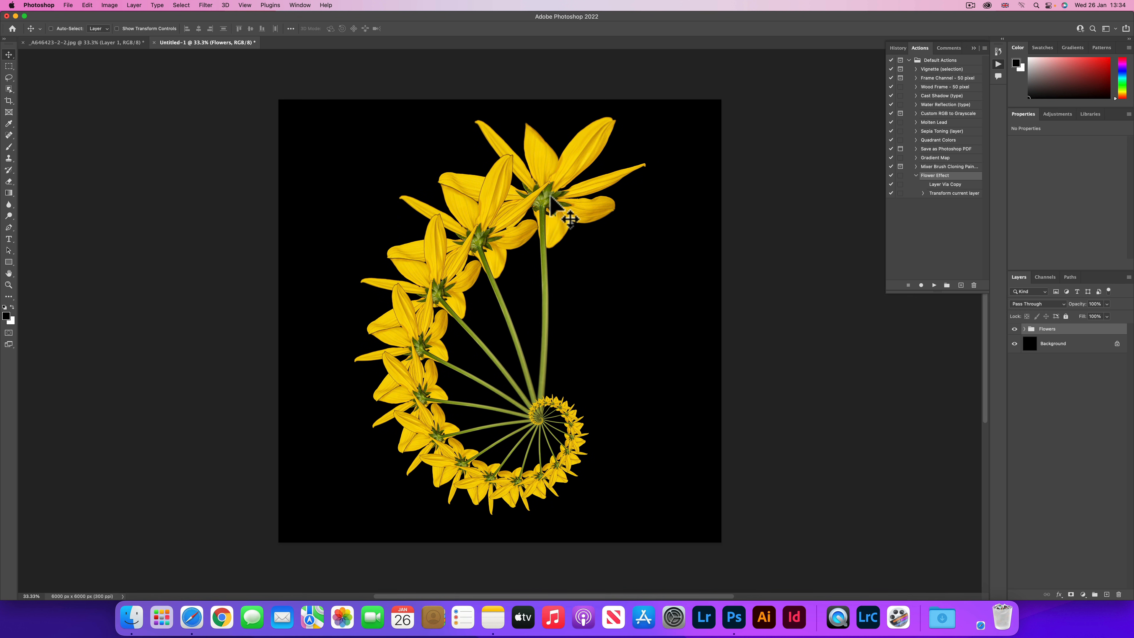
Step: Scale the Flowers group down proportionally to 75.16% and move it to the left half of the canvas
key("super+t")
left_click_drag(645, 117, 573, 216)
left_click_drag(476, 285, 415, 235)
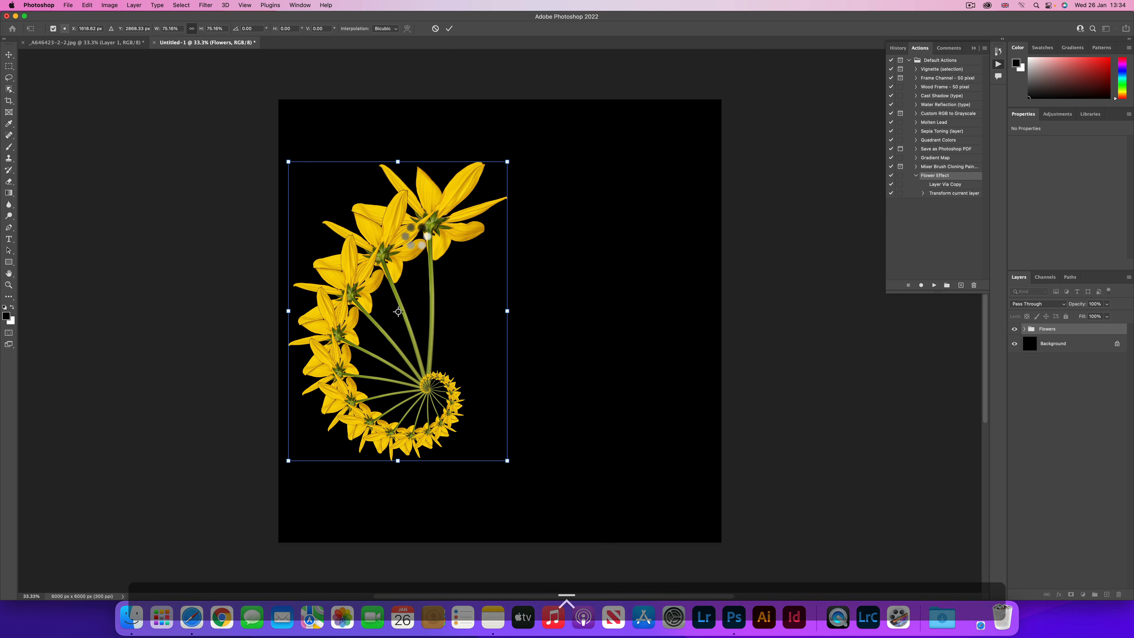
key("Return")
Step: Duplicate the Flowers group, flip the copy horizontally, and move it to the right half of the canvas
key("super+j")
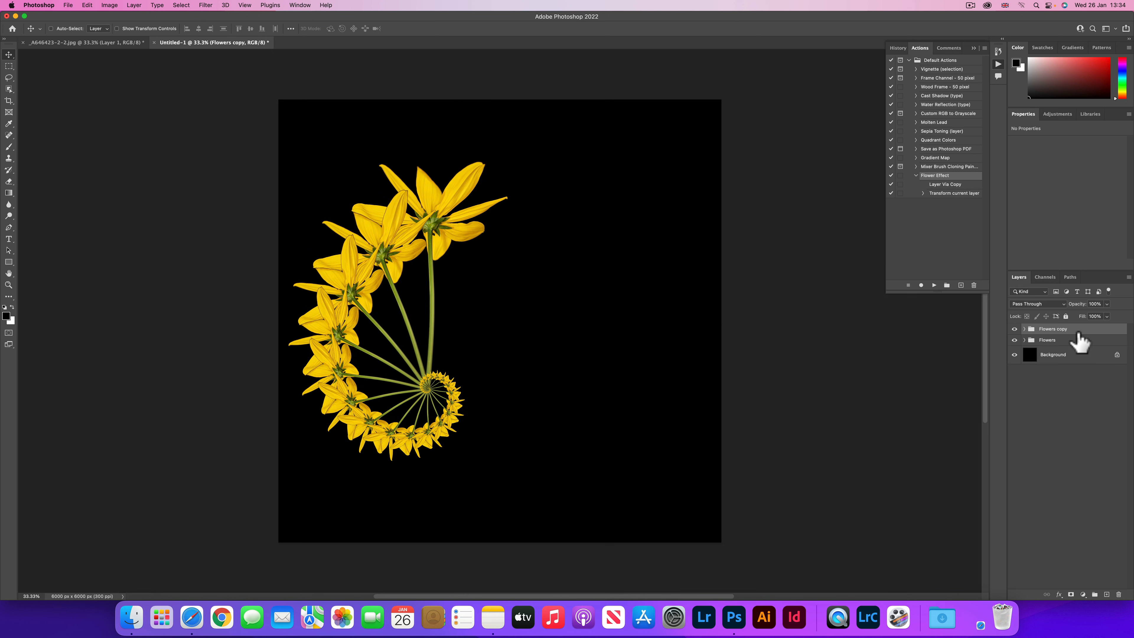
key("super+t")
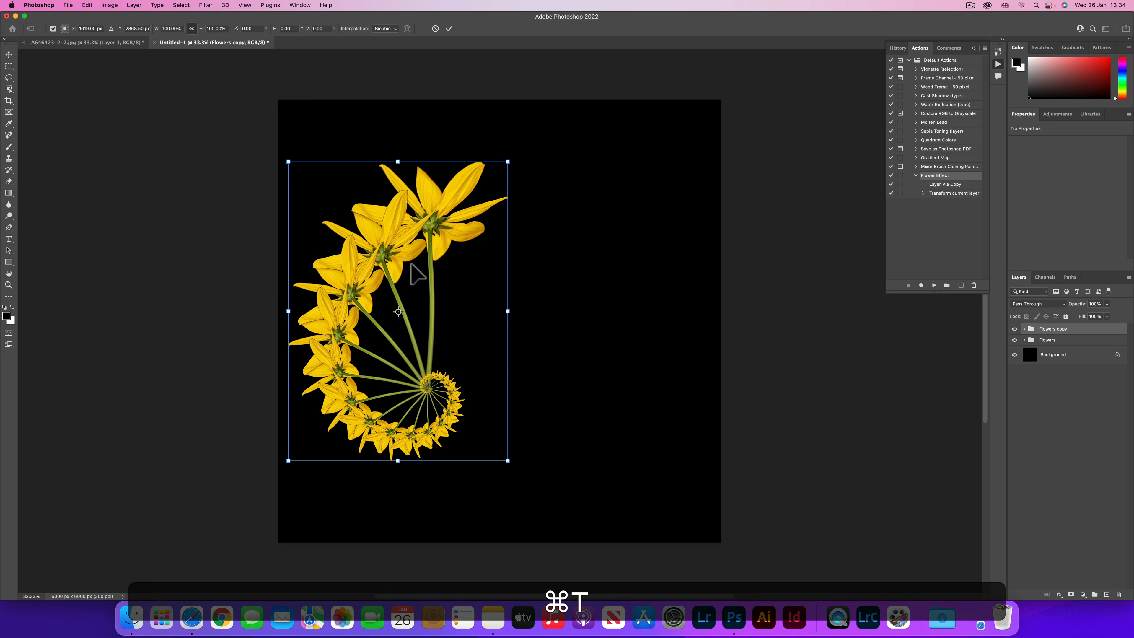
right_click(411, 255)
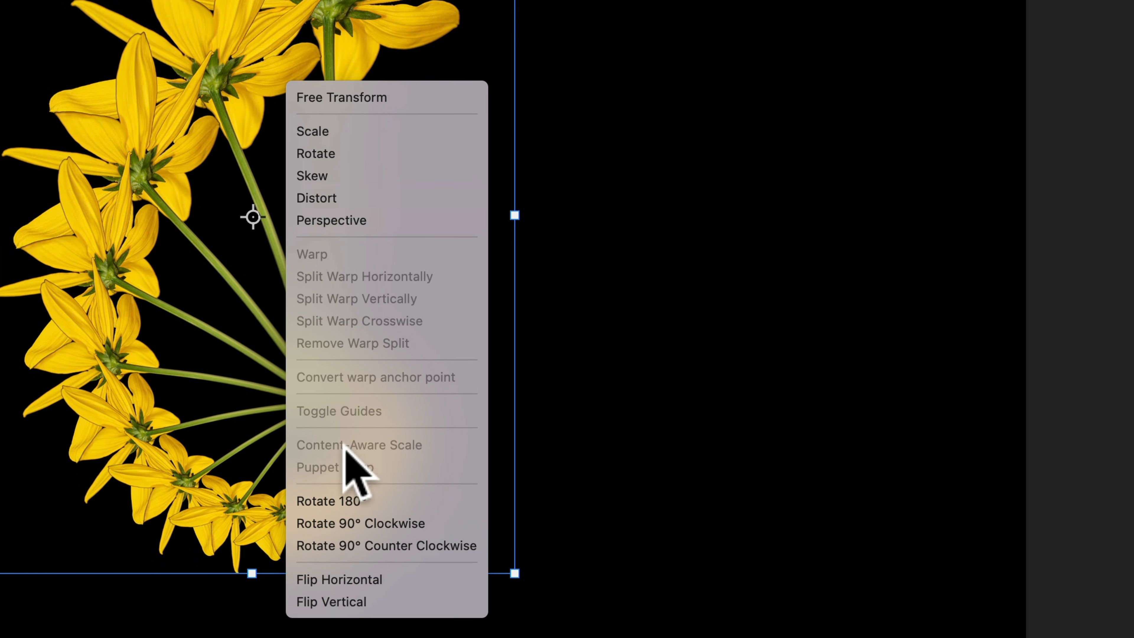
left_click(339, 579)
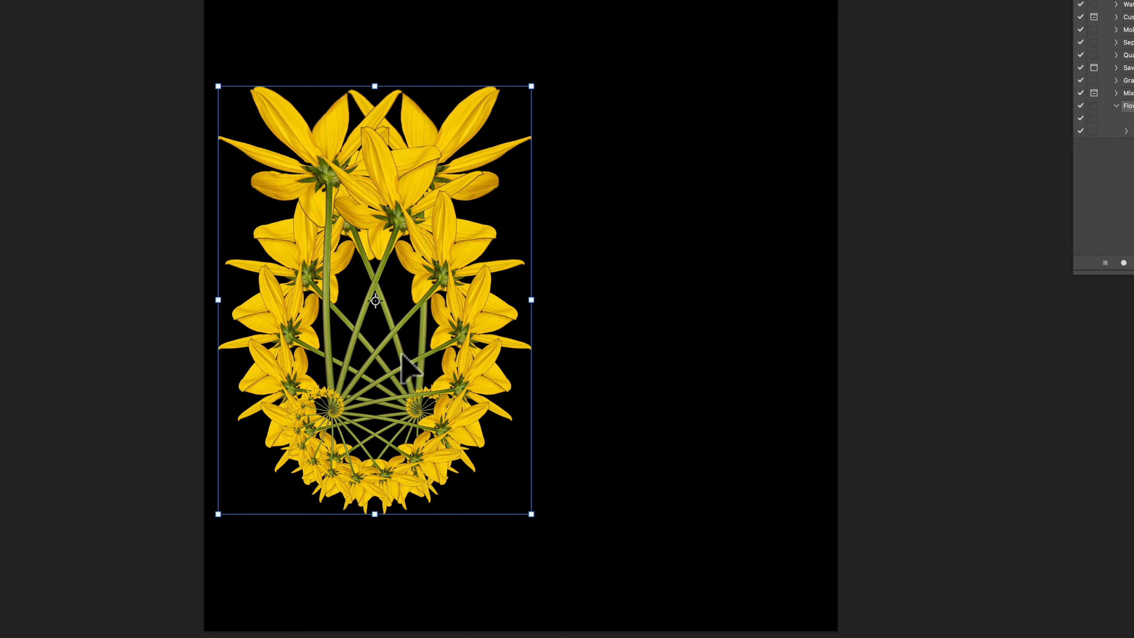
left_click_drag(440, 377, 737, 372)
key("Return")
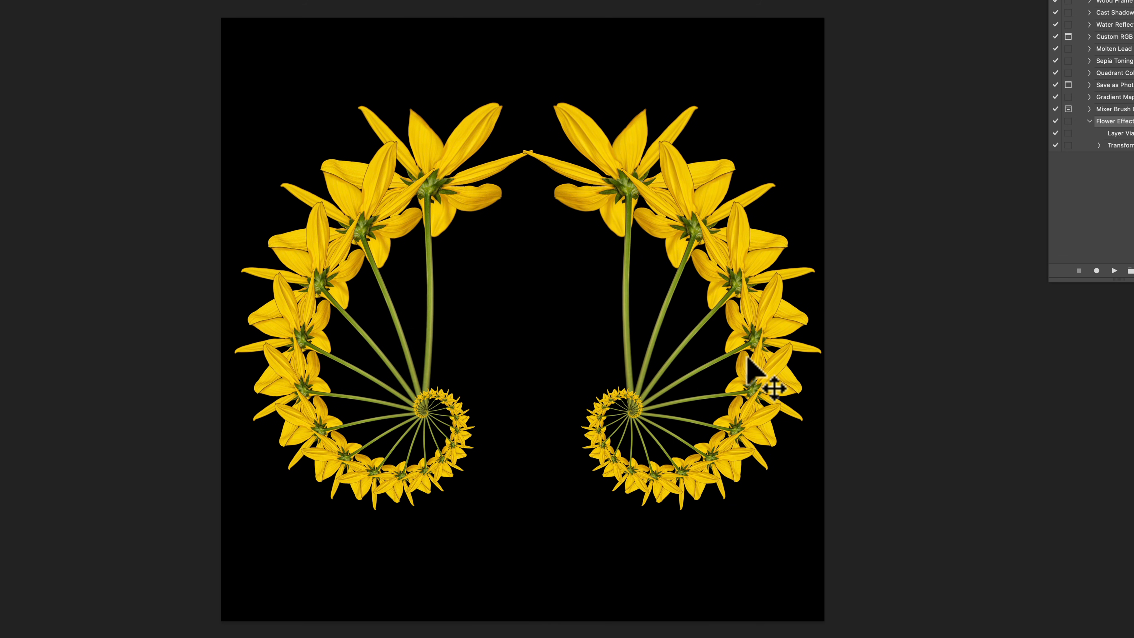
Step: Move the mirrored spiral inward until the uppermost flowers meet, and shift both flower groups together towards the canvas centre
left_click_drag(750, 363, 699, 365)
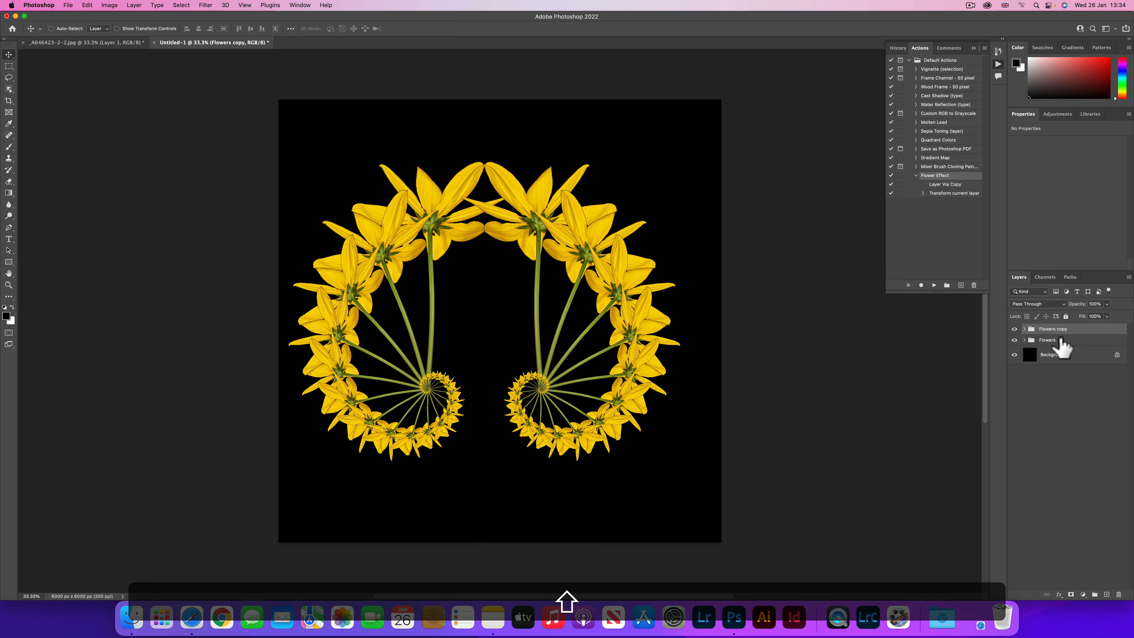
left_click(1059, 339, "shift")
left_click_drag(614, 335, 627, 335)
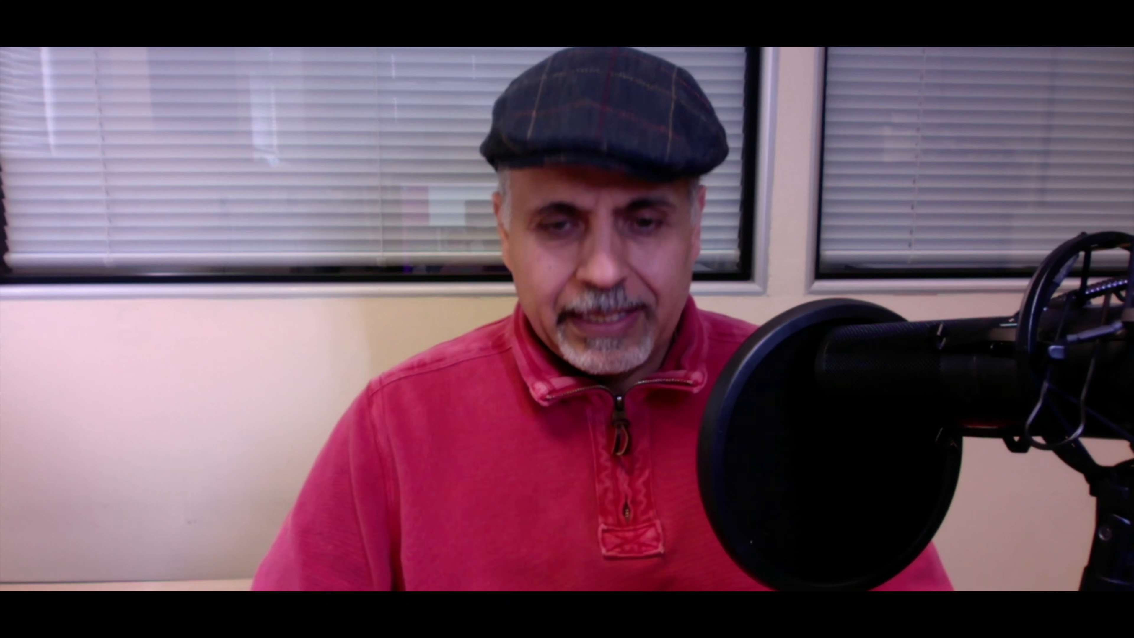